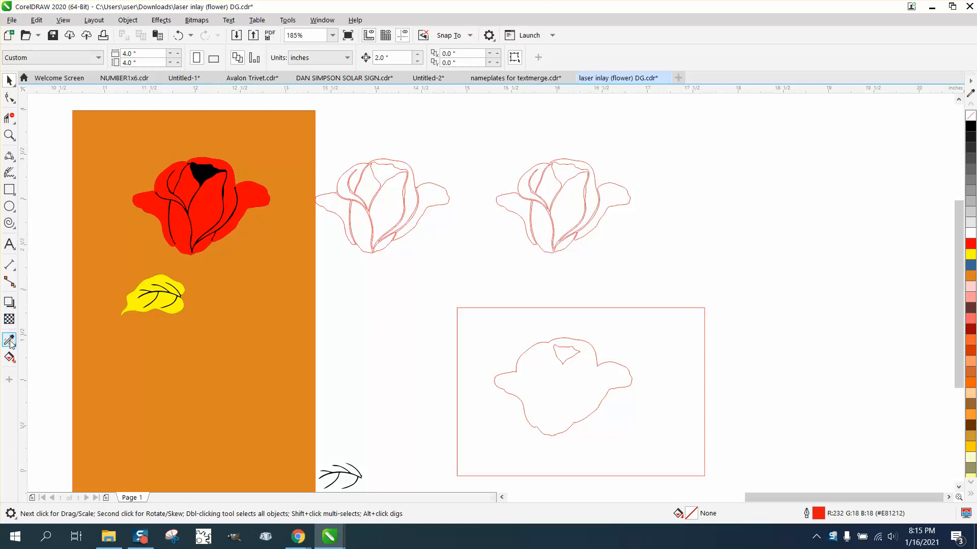
Extract the rightmost rose's large central petal with Smart Fill, placing it 2 inches to the right with no fill and a black outline.
left_click(13, 361)
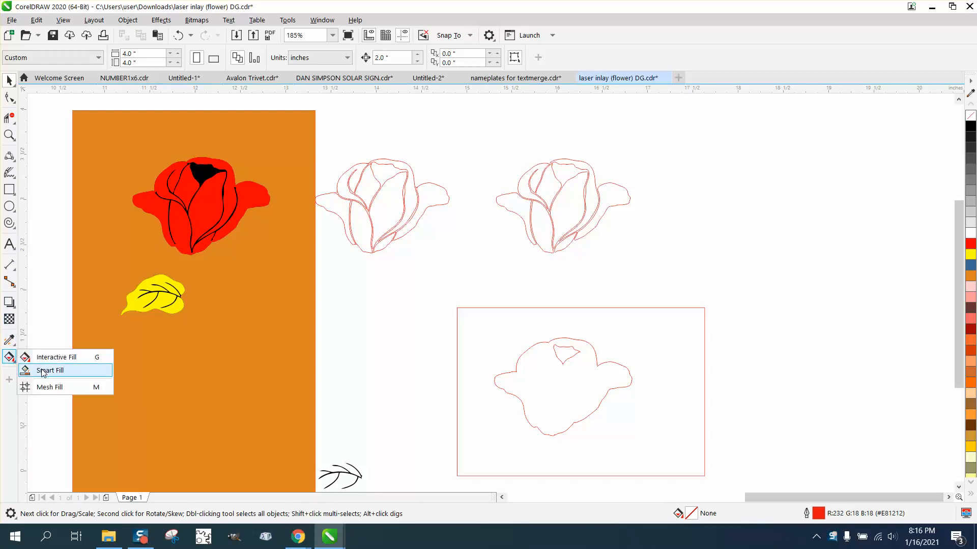
left_click(43, 371)
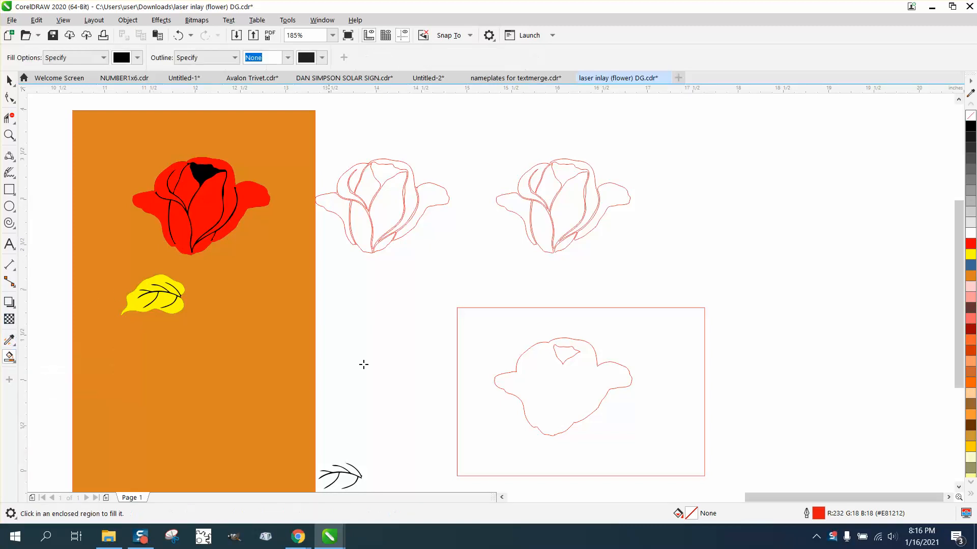
left_click(569, 215)
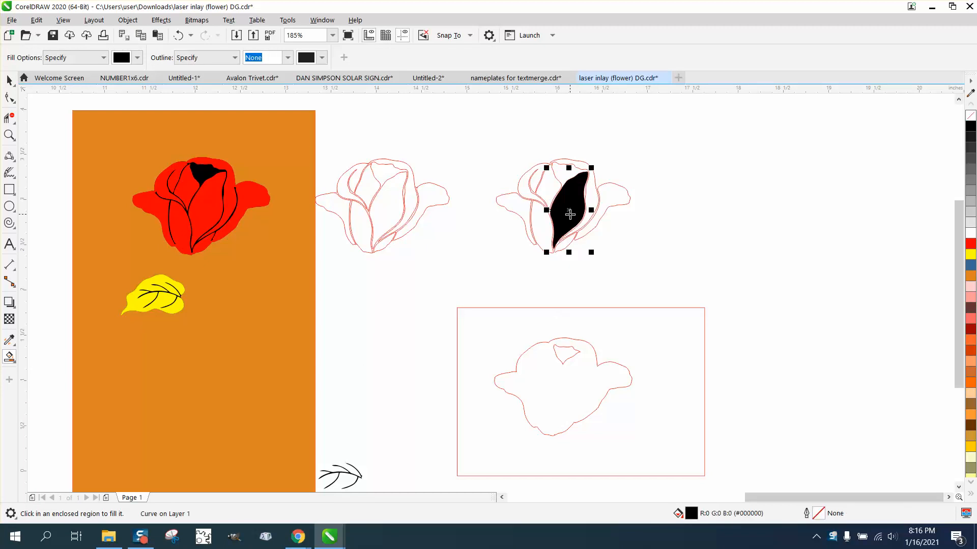
key("Left")
key("Left")
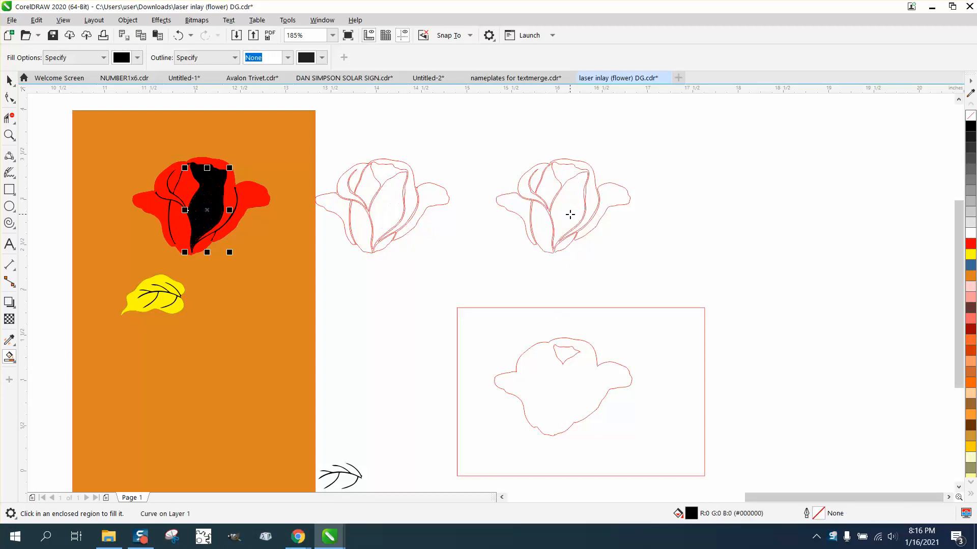
key("Right")
key("Right")
key("Right")
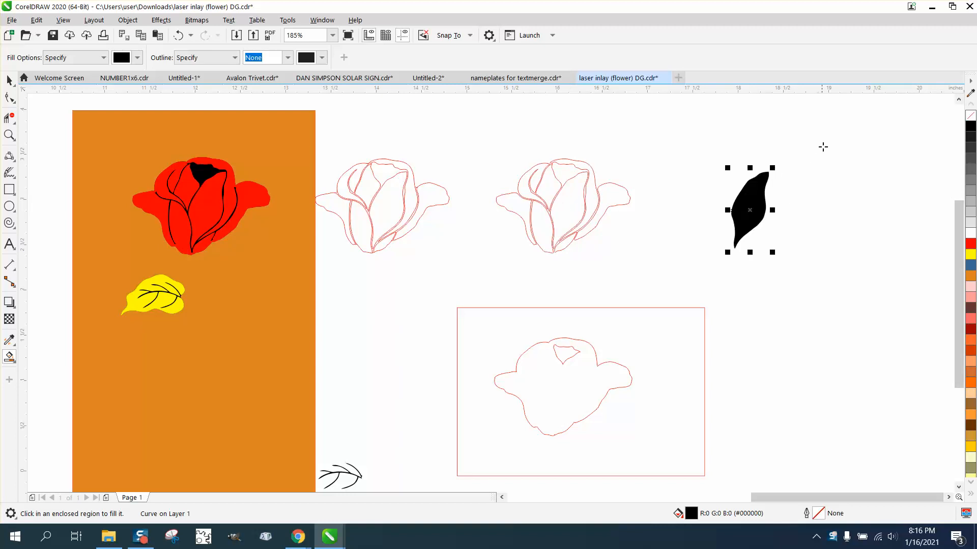
left_click(970, 115)
right_click(971, 126)
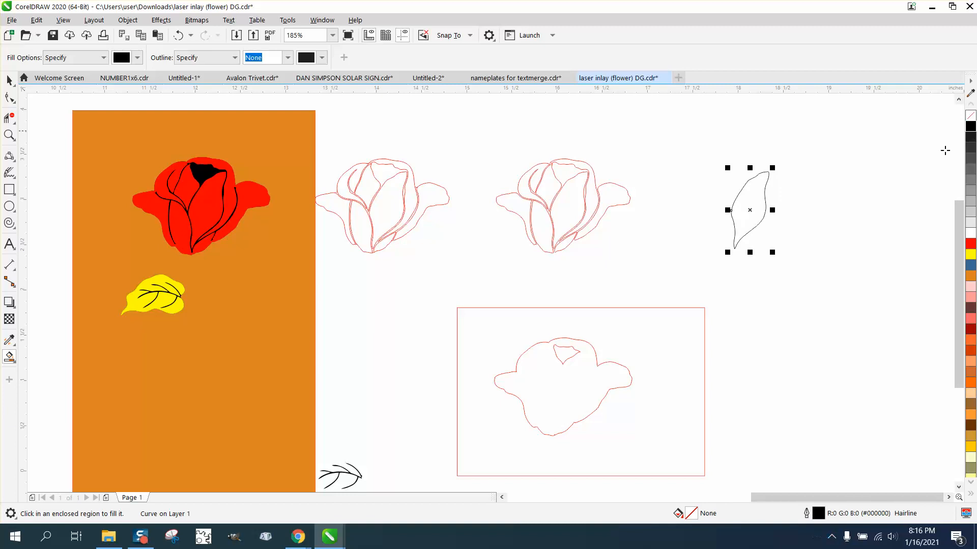
Divide the extracted petal lengthwise with a slightly bowed 3-point curve from its upper tip to its lower tip.
left_click(9, 135)
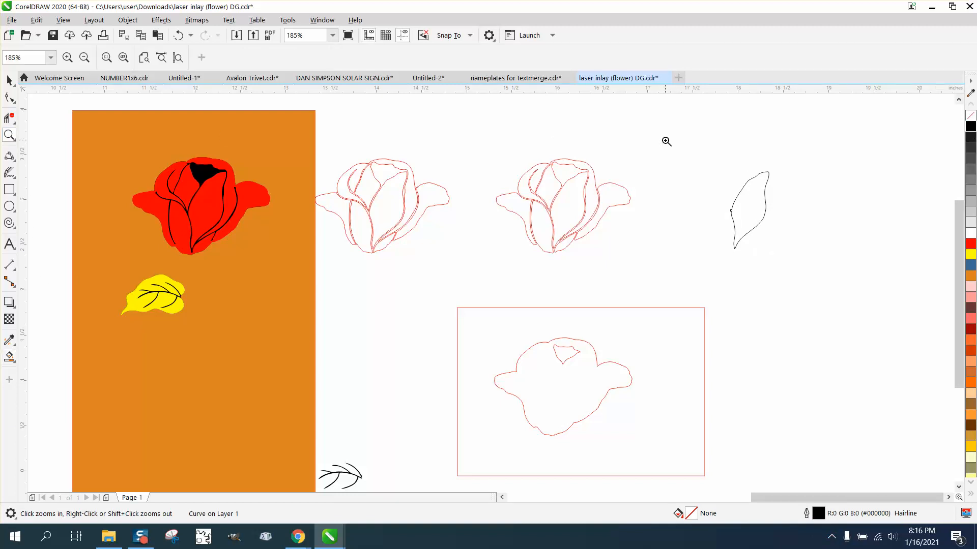
left_click_drag(668, 143, 831, 275)
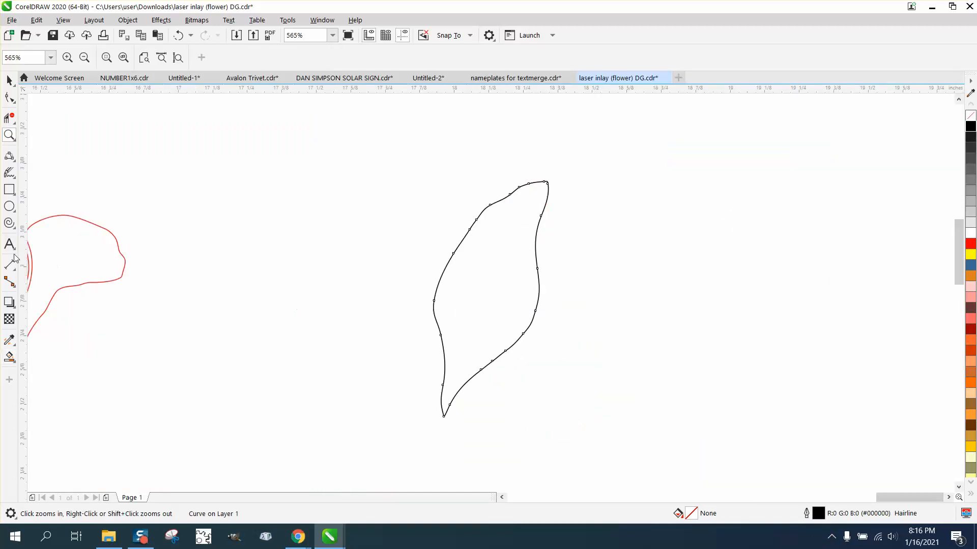
left_click(13, 177)
left_click(14, 159)
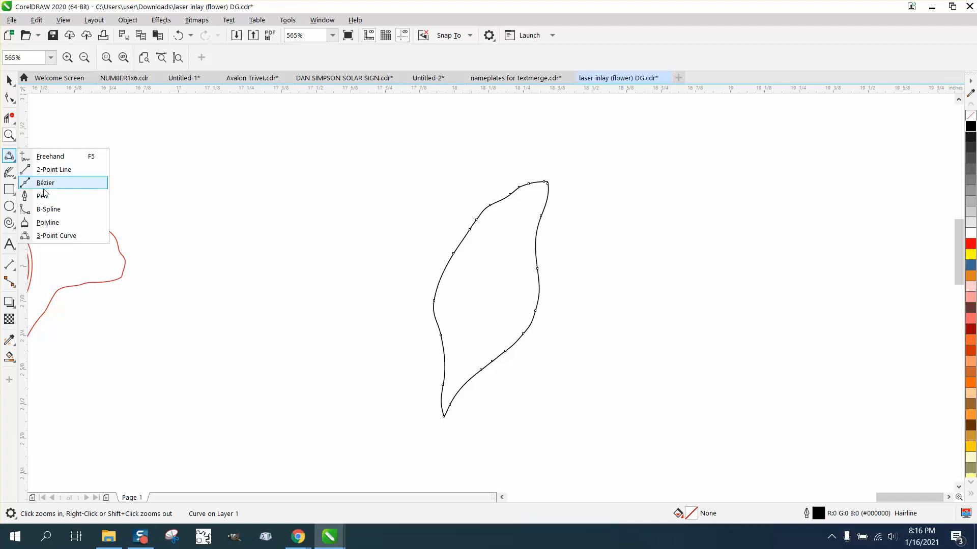
left_click(105, 234)
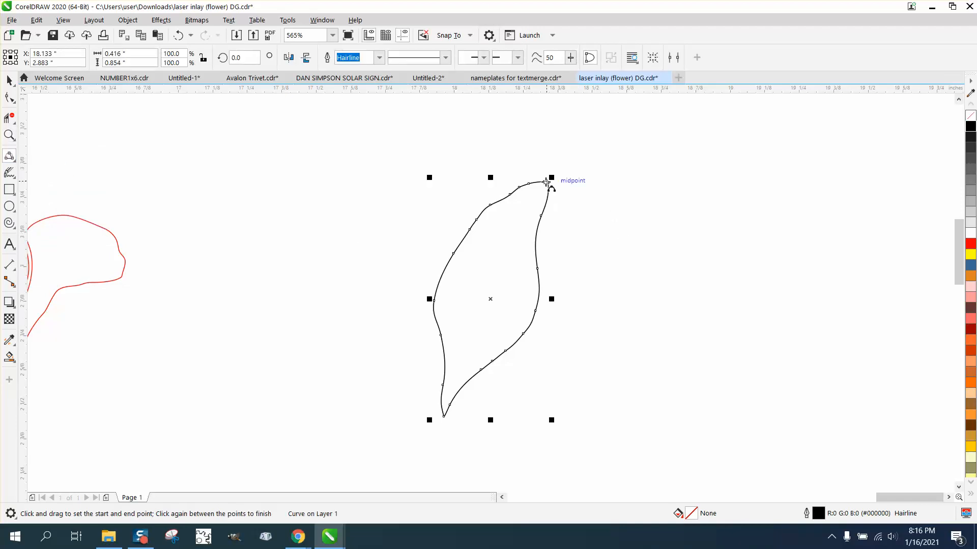
left_click_drag(546, 181, 444, 415)
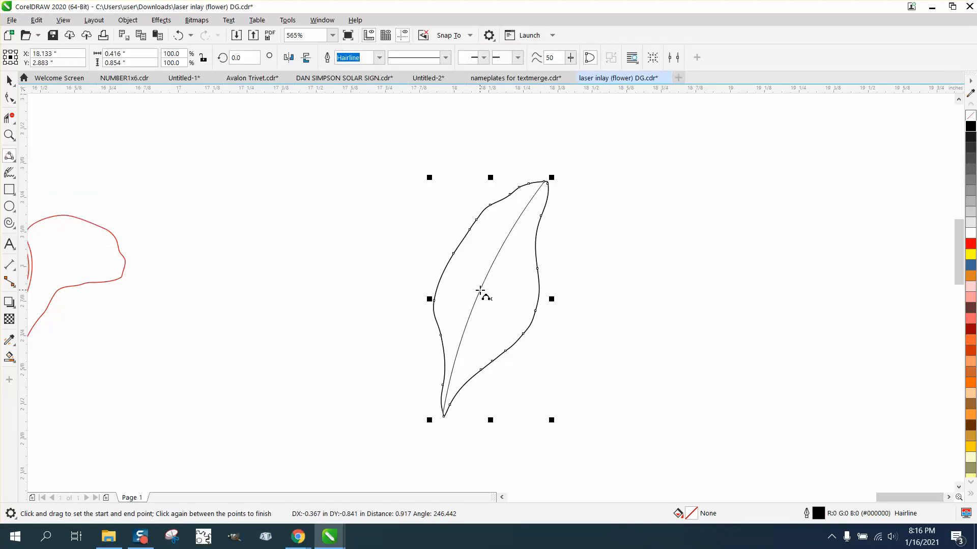
left_click(482, 292)
left_click(9, 80)
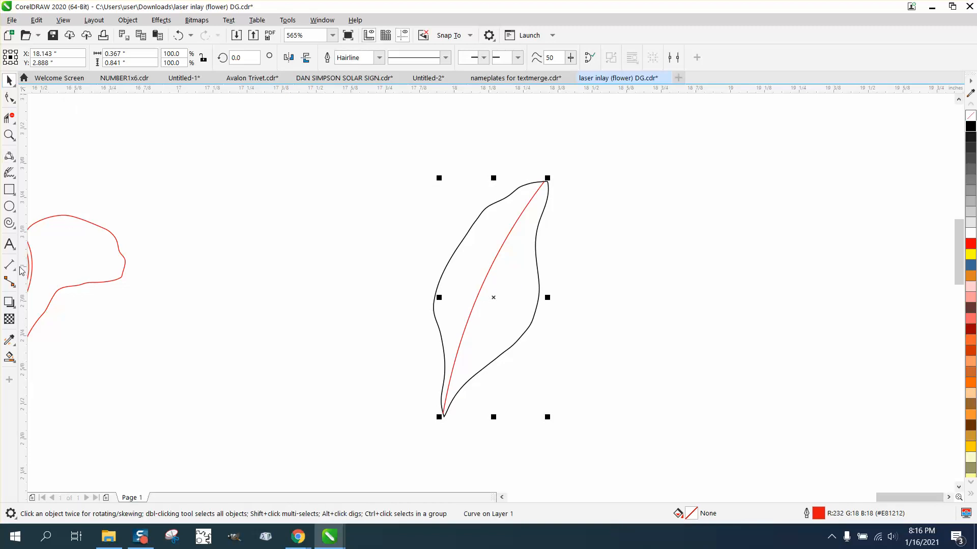
Smart Fill both halves of the divided petal in black, moving the right half 4 inches and the left half 2 inches to the right.
left_click(10, 357)
left_click(505, 322)
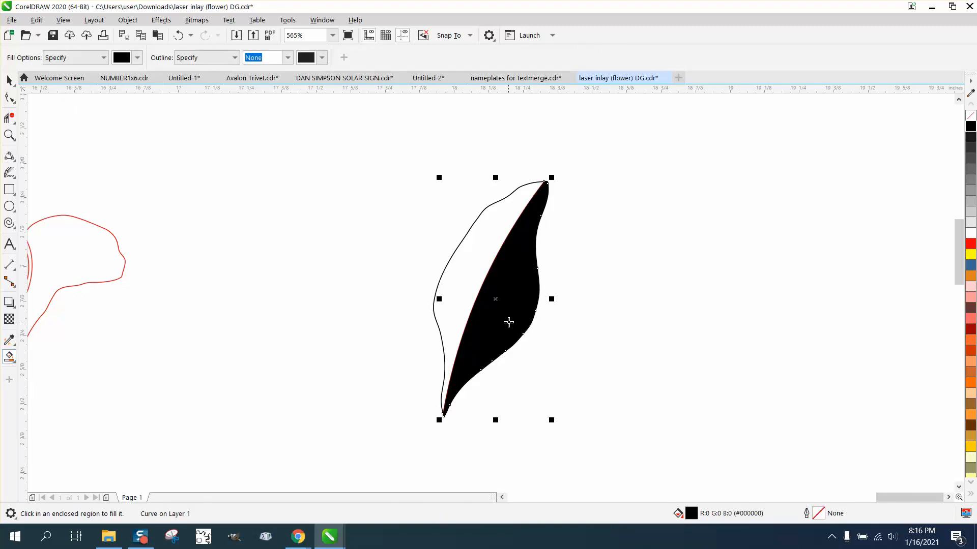
key("ctrl+z")
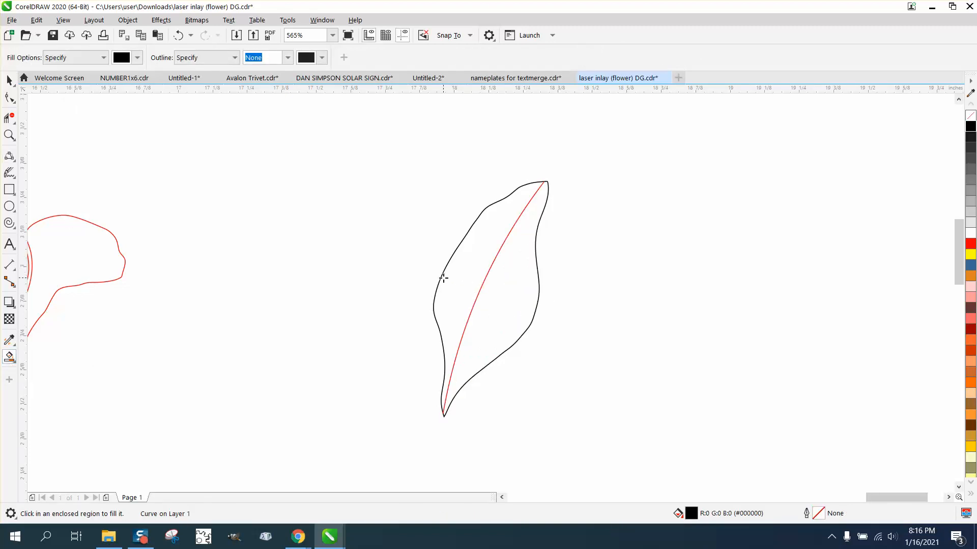
scroll(443, 278, "down", 3)
left_click(465, 279)
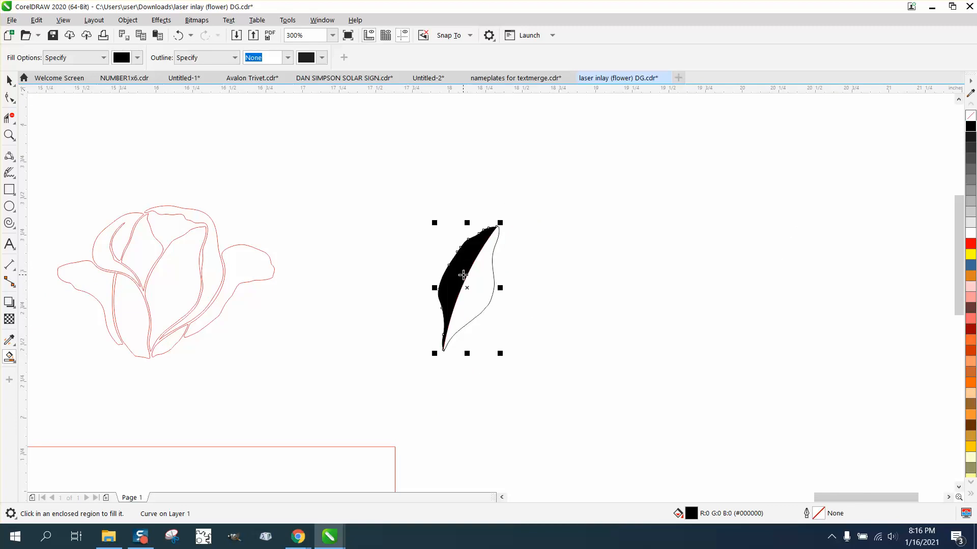
key("Right")
scroll(462, 274, "down", 5)
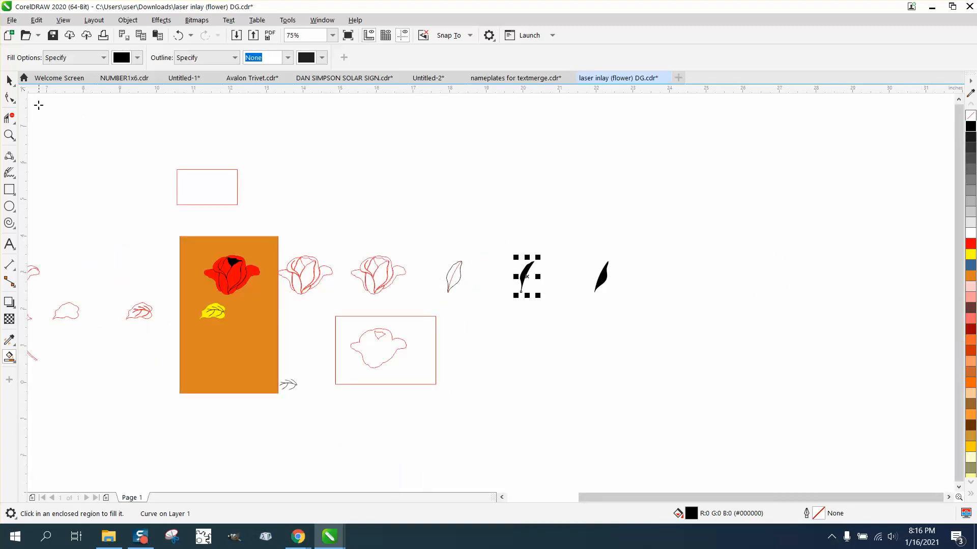
Select both black petal halves together and recolor them light gray (RGB 230, 230, 230).
left_click(10, 80)
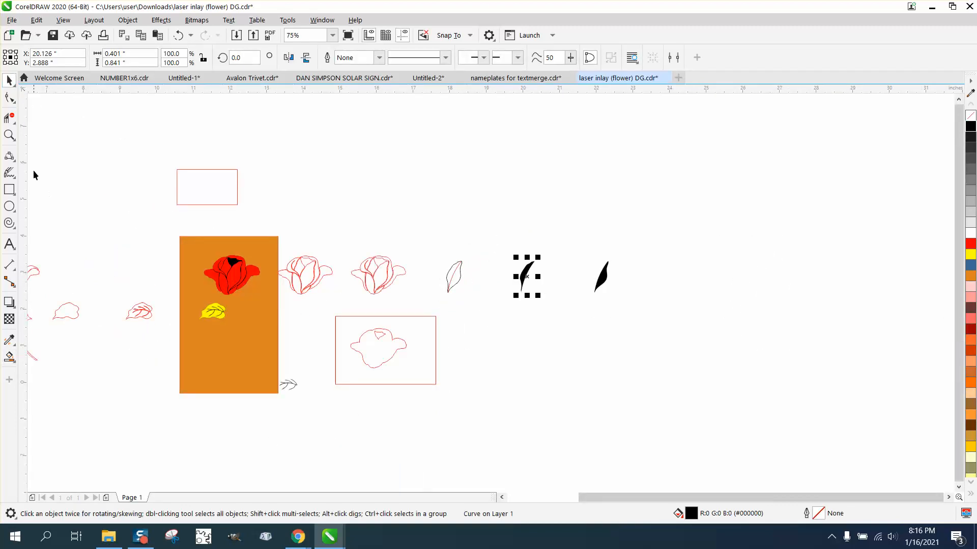
left_click(9, 135)
left_click_drag(507, 259, 662, 316)
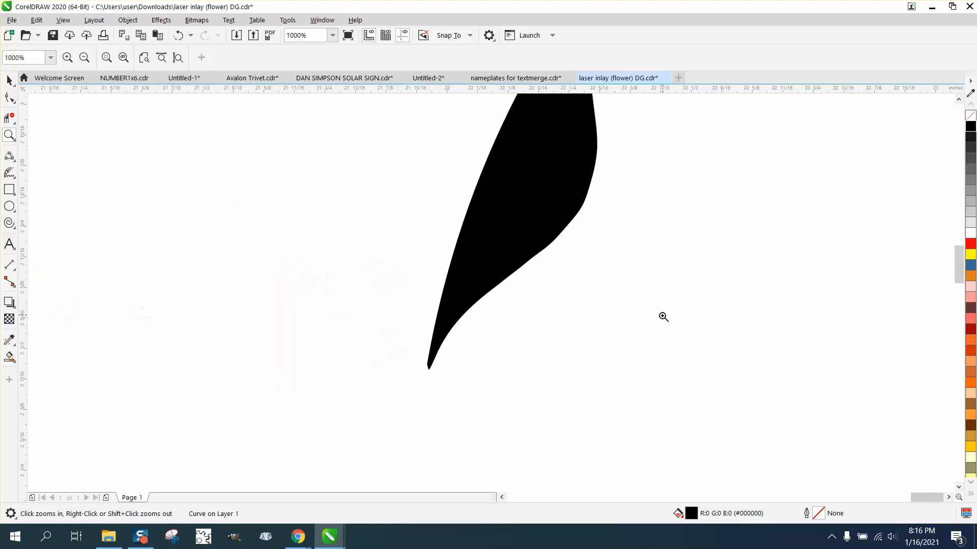
right_click(401, 272)
right_click(414, 266)
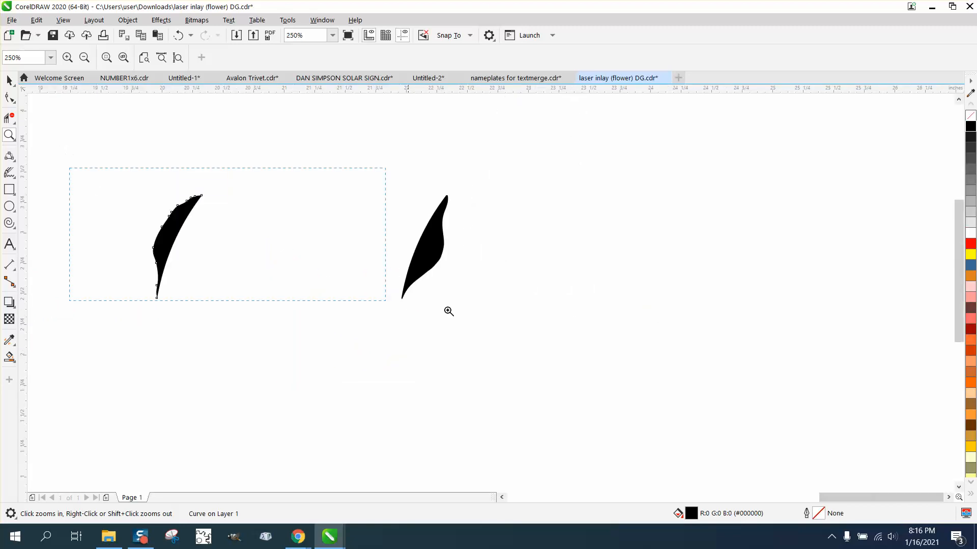
left_click_drag(448, 311, 656, 376)
left_click(10, 80)
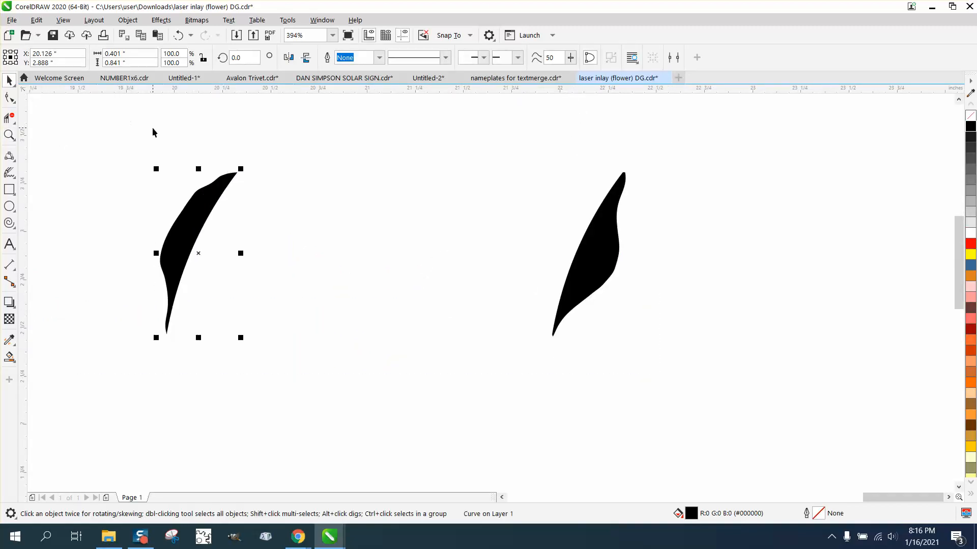
left_click_drag(102, 116, 828, 450)
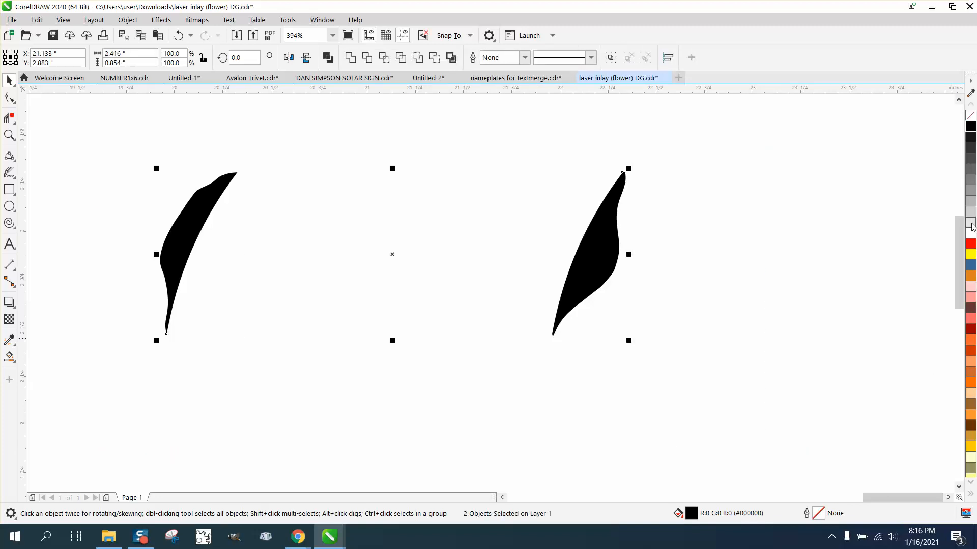
left_click(971, 224)
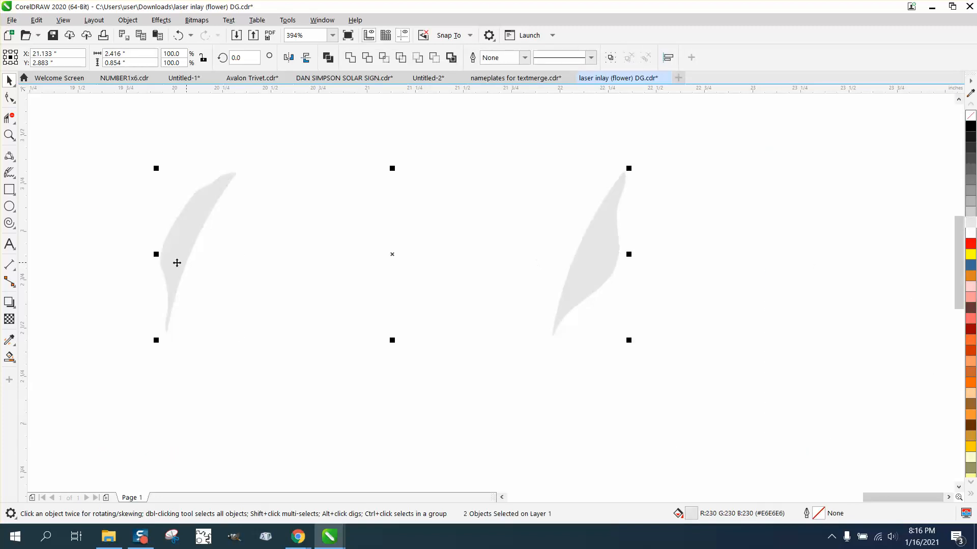
Apply a linear fountain fill to the left petal half, running from its inner edge to beyond its outer edge, with a black end color.
left_click(137, 216)
left_click(192, 233)
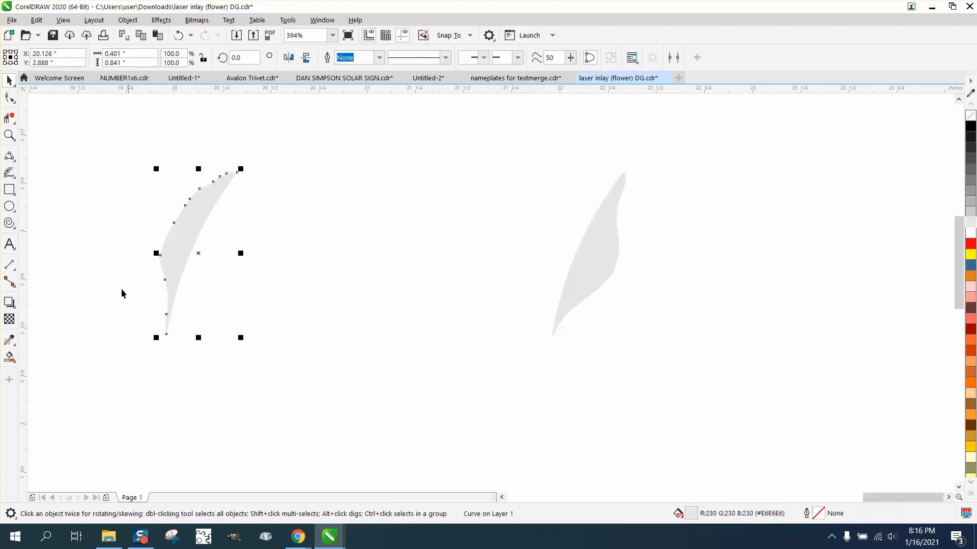
left_click(11, 359)
left_click(40, 355)
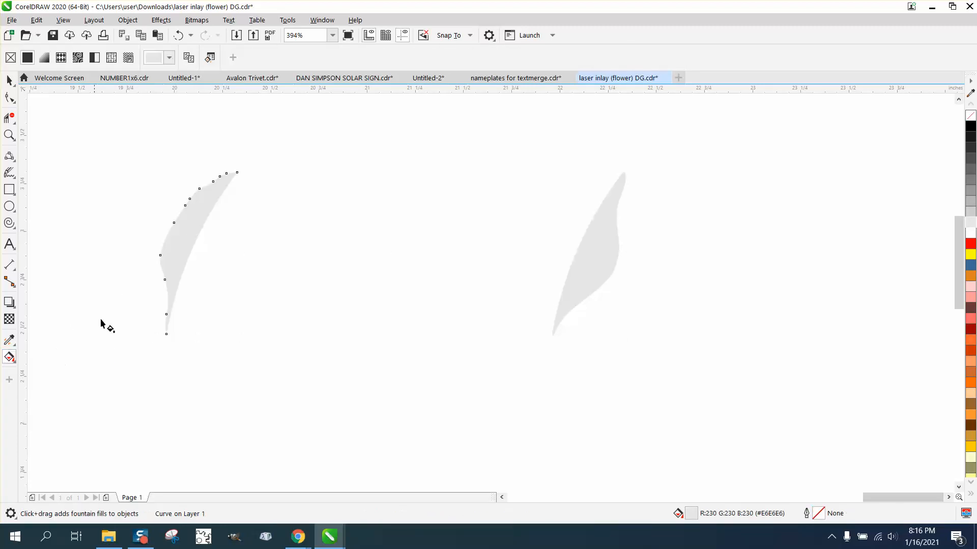
left_click_drag(195, 241, 135, 206)
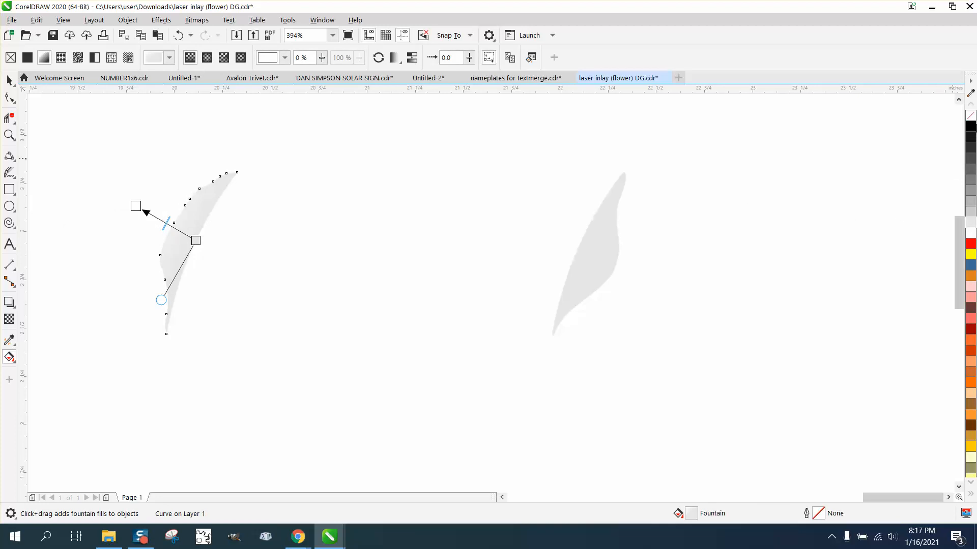
left_click_drag(973, 125, 153, 221)
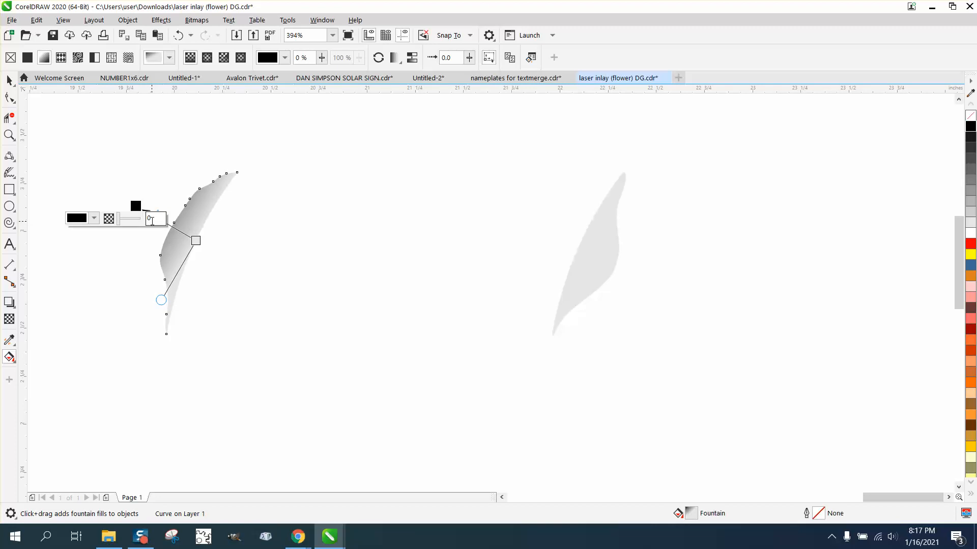
Set the transparency of the fountain fill's black end node to 43%.
left_click(162, 217)
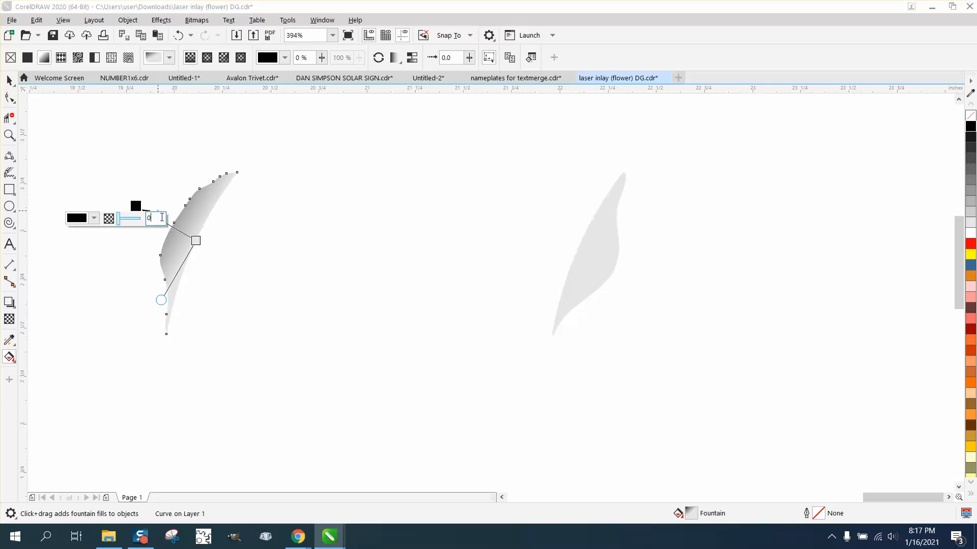
left_click_drag(121, 224, 129, 224)
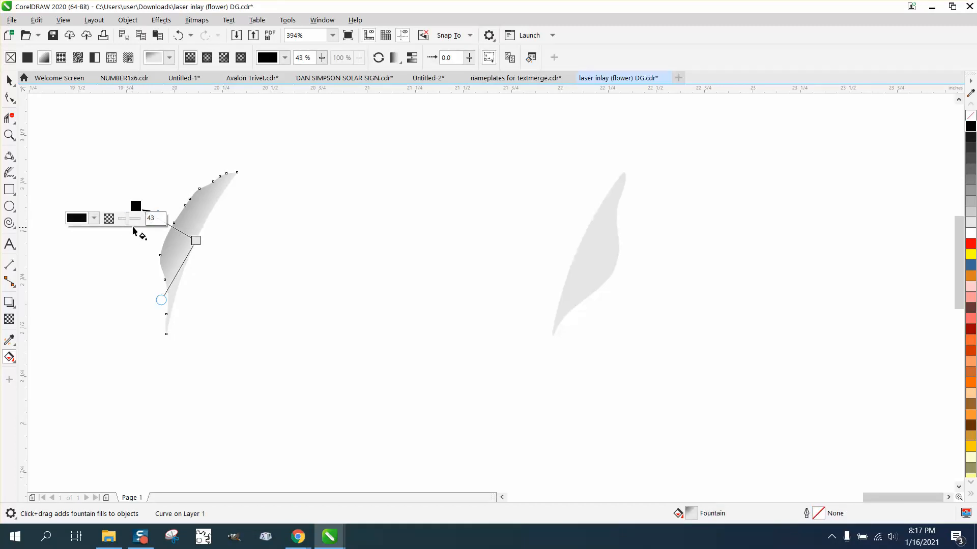
key("space")
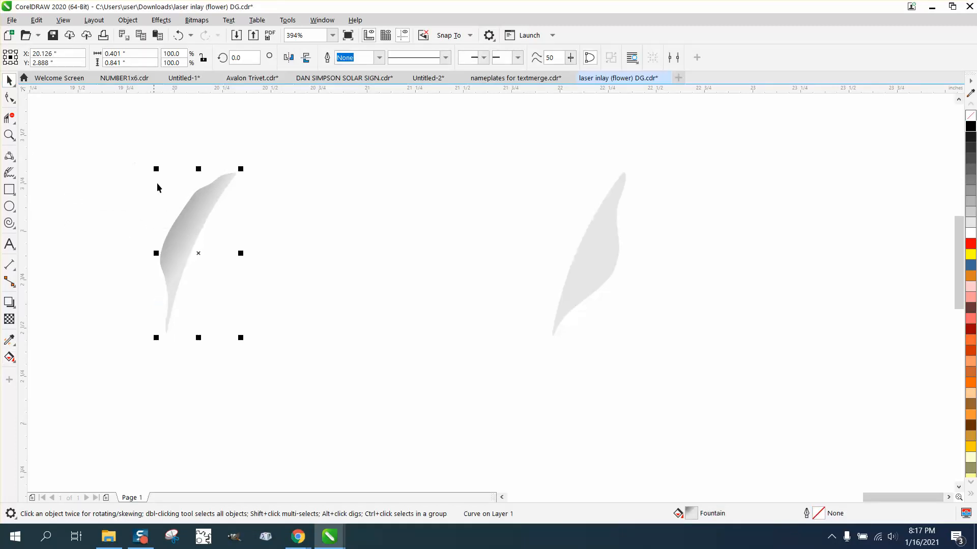
Shift the left petal half's gradient midpoint toward the light gray end to darken the shading, and deselect the shape.
left_click(9, 358)
left_click_drag(153, 219, 168, 228)
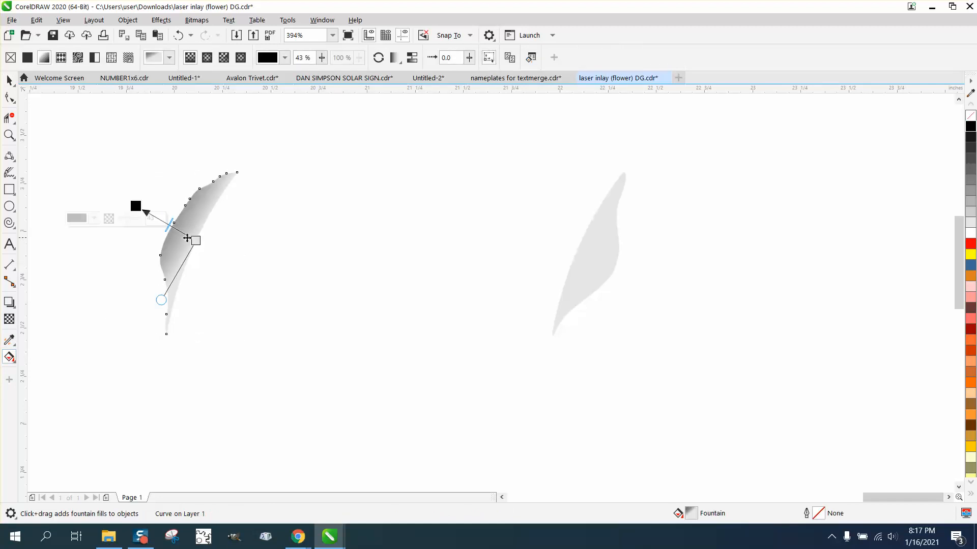
left_click_drag(177, 231, 179, 232)
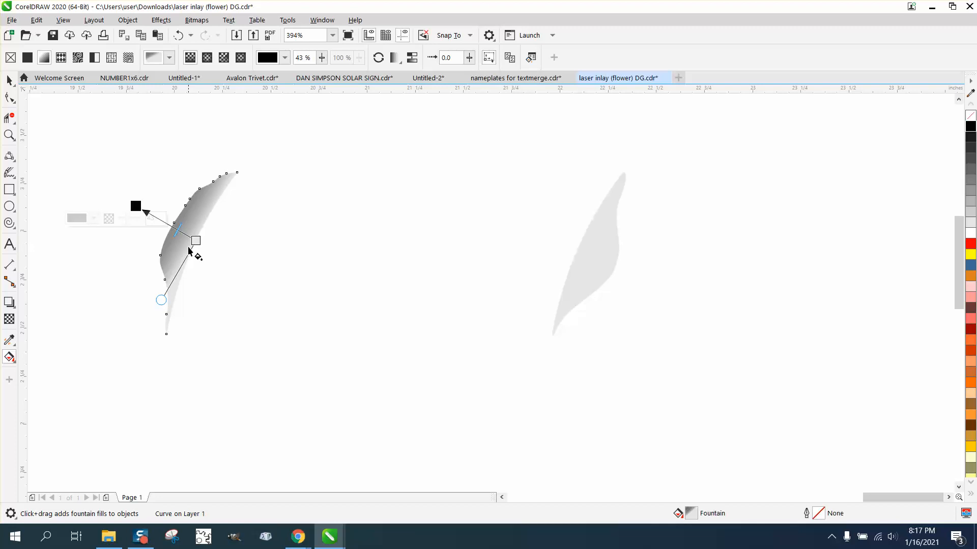
left_click(9, 81)
left_click(344, 230)
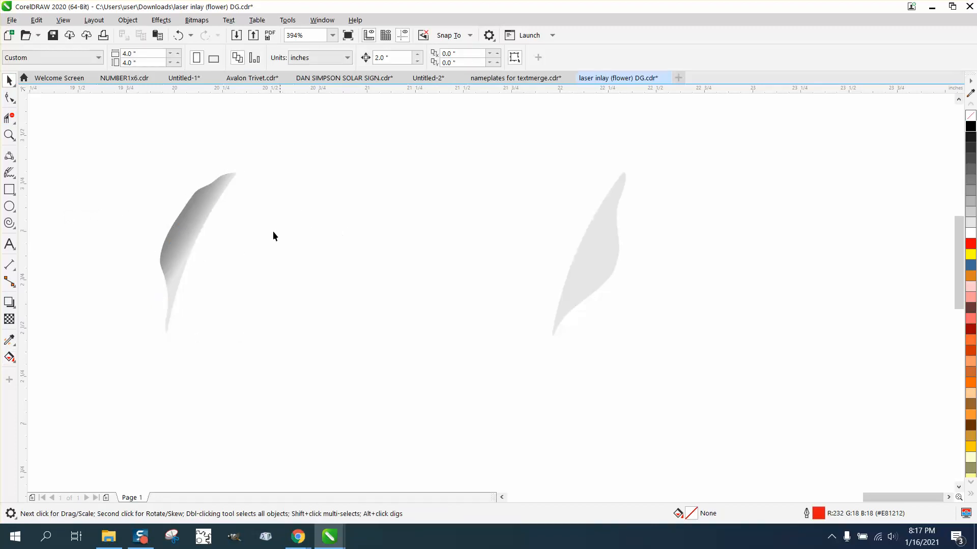
Apply a linear fountain fill to the right petal half, running from its inner edge to beyond its outer edge, with a black end color.
left_click(610, 260)
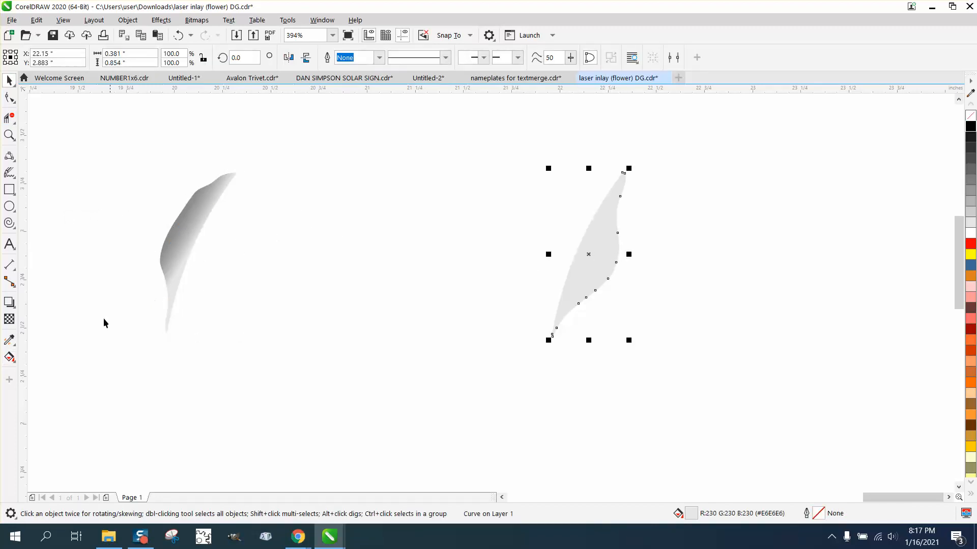
left_click(9, 357)
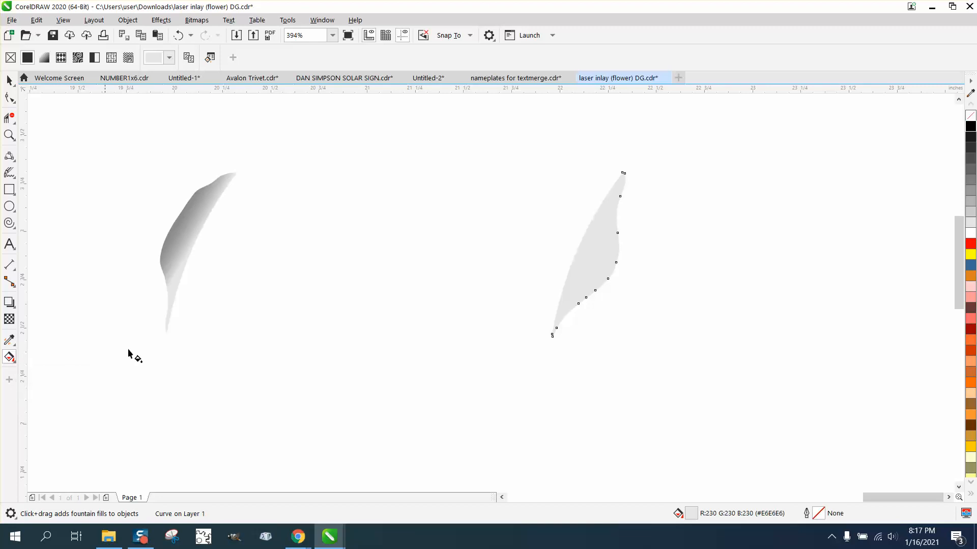
left_click_drag(579, 246, 640, 274)
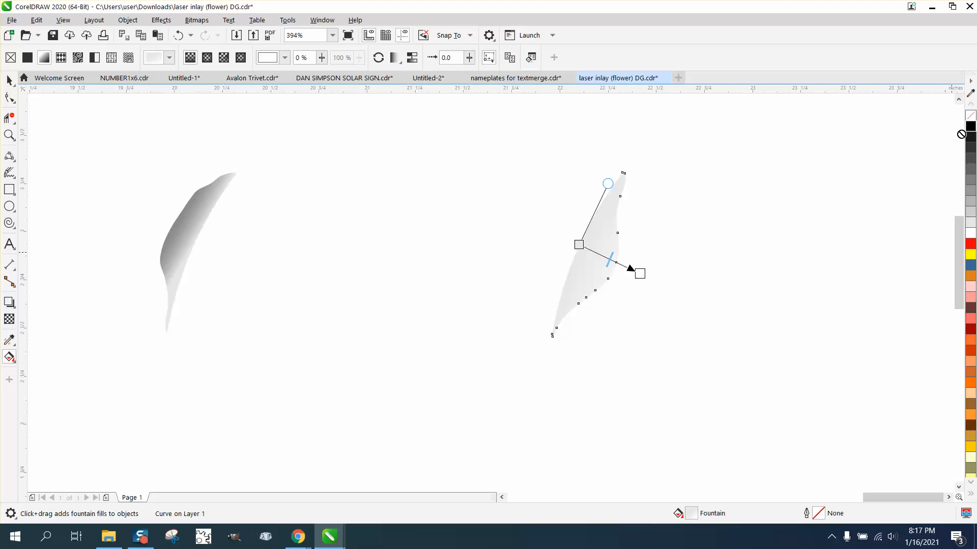
left_click_drag(960, 134, 639, 273)
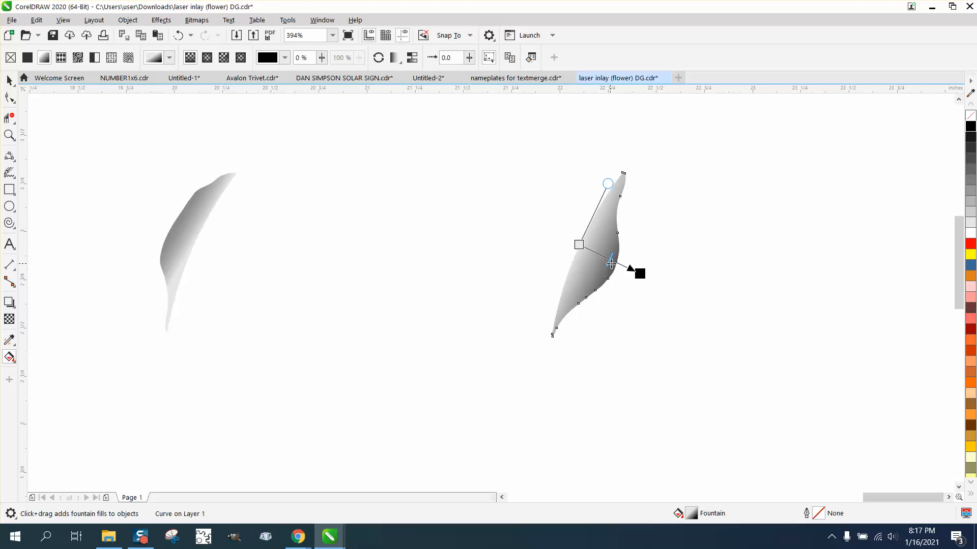
Shift the right petal half's gradient midpoint toward the light gray end, and move that half 2 inches left against the left half.
left_click_drag(611, 263, 604, 256)
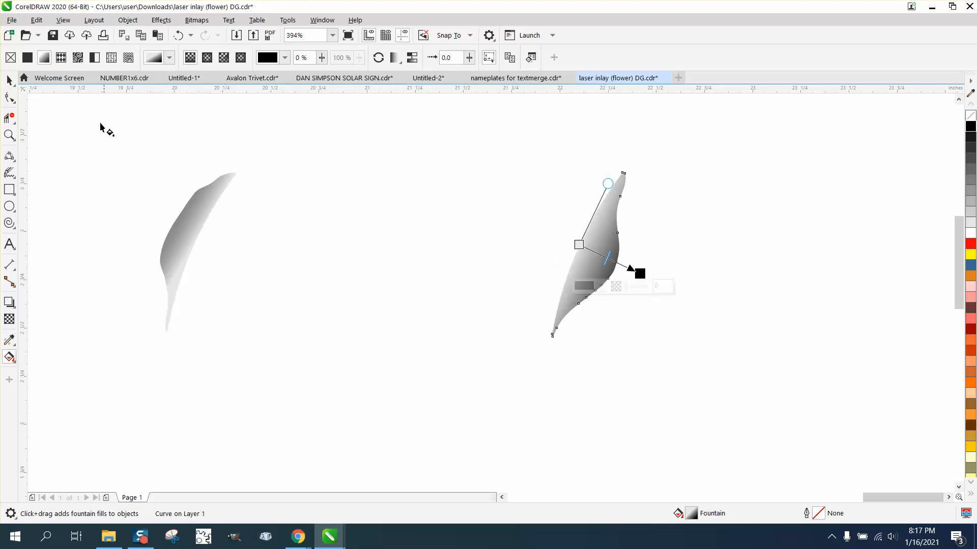
left_click(9, 81)
left_click(507, 153)
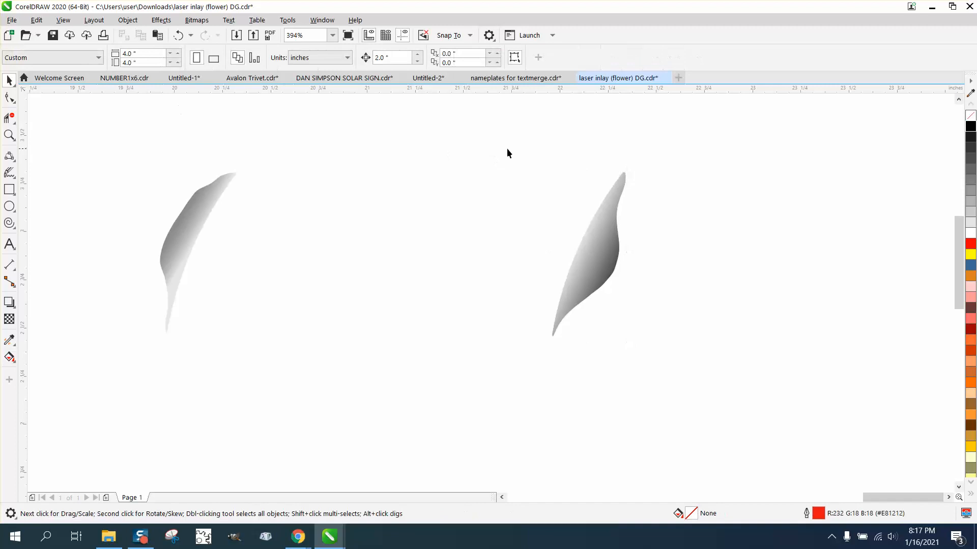
left_click(596, 228)
key("Left")
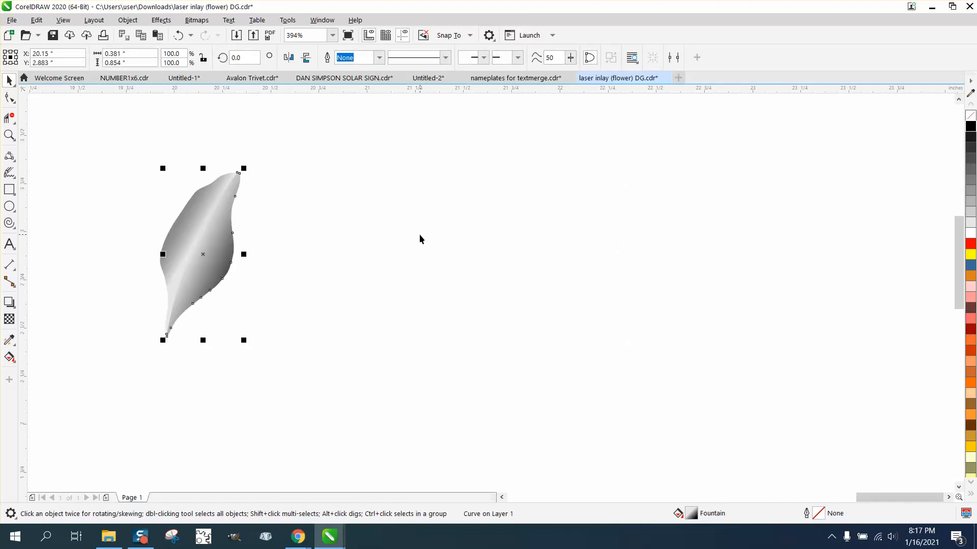
Select both shaded petal halves and move them 8 inches left onto the red rose on the orange panel.
scroll(422, 234, "down", 3)
scroll(442, 238, "down", 3)
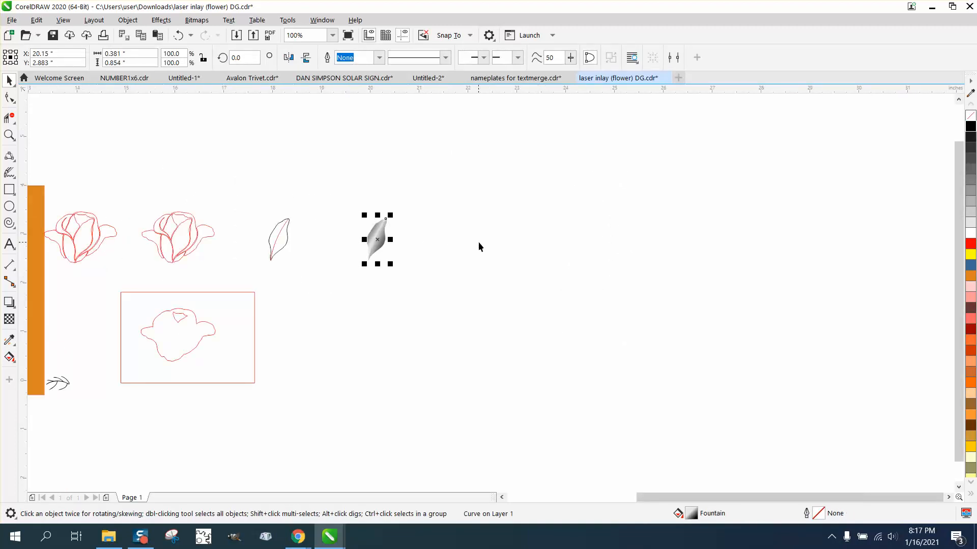
scroll(481, 245, "down", 3)
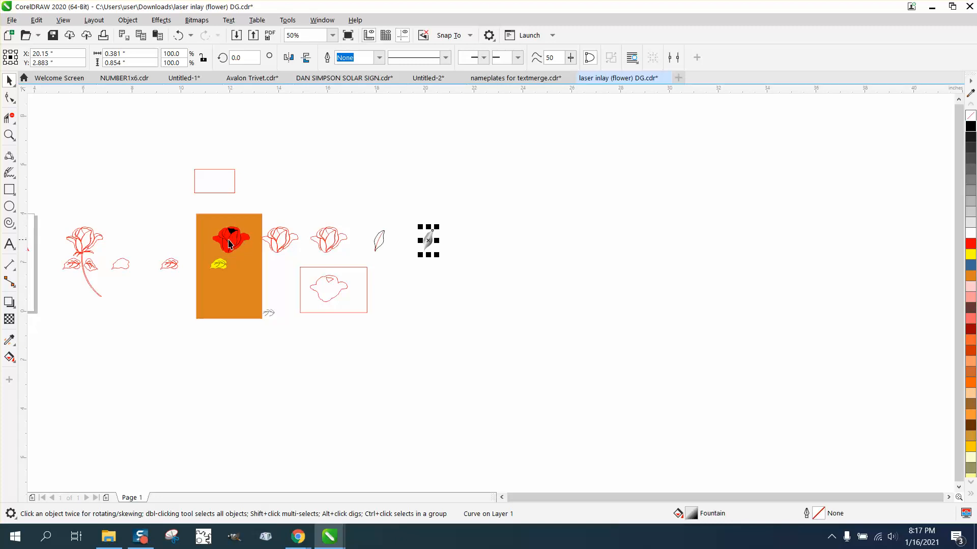
left_click_drag(412, 218, 461, 271)
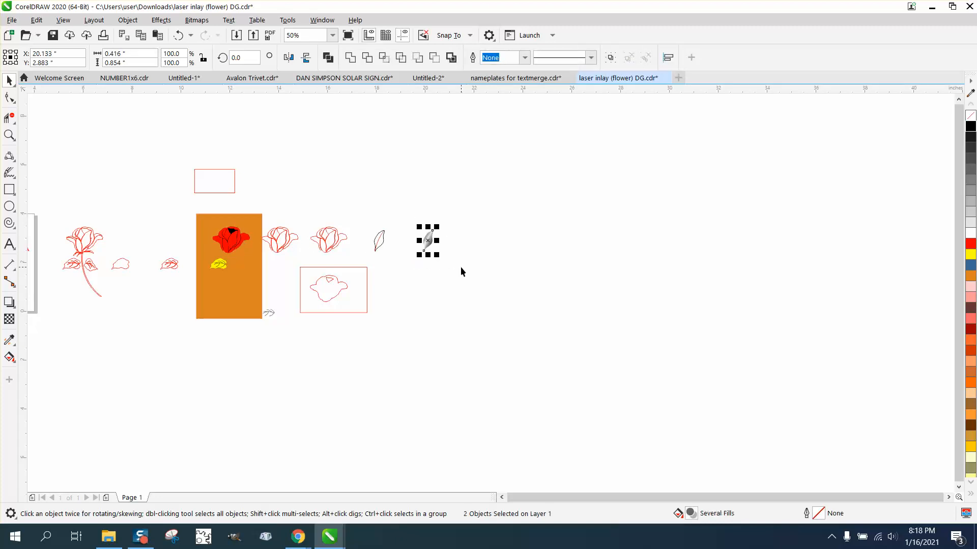
key("Left")
key("Left")
key("Left")
key("Left")
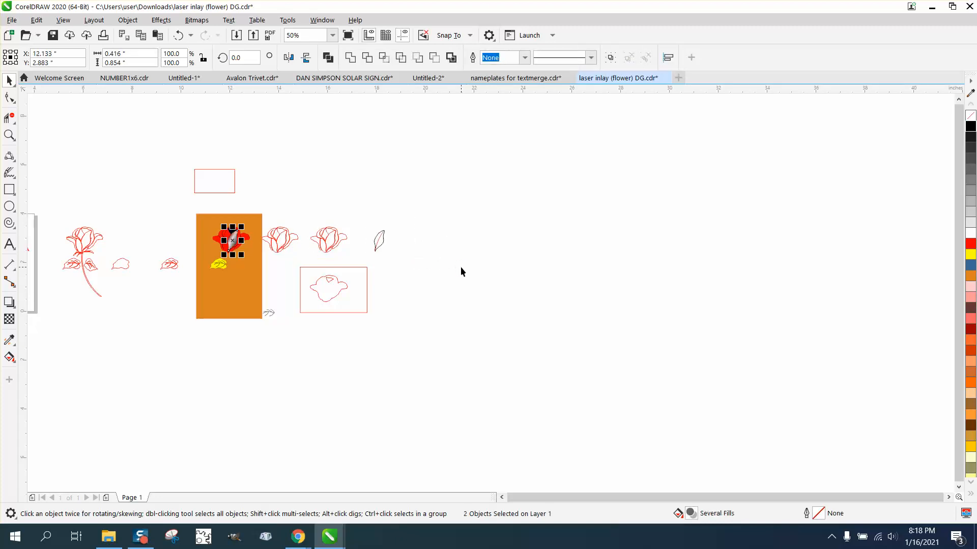
Examine up close how the shading of the two petal halves looks against the red rose.
left_click(9, 134)
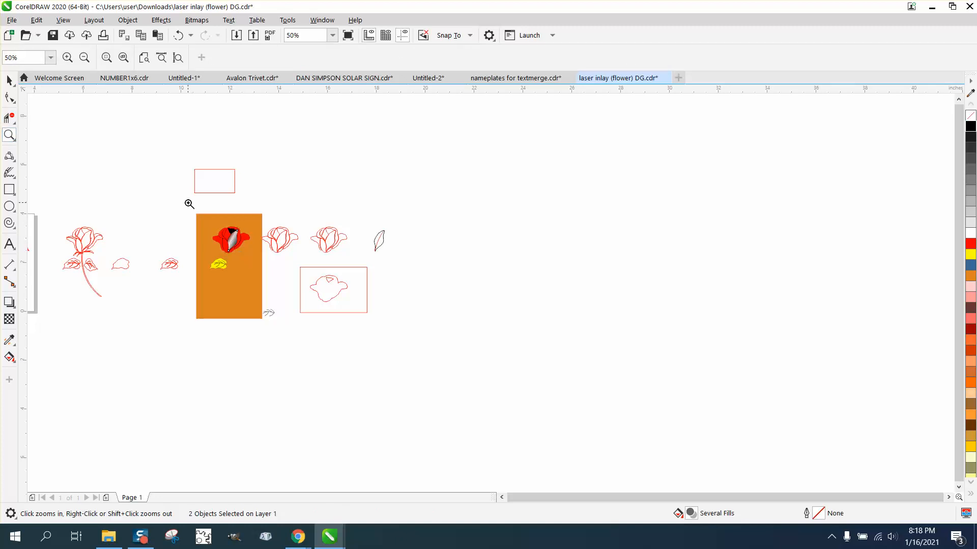
left_click_drag(188, 200, 298, 265)
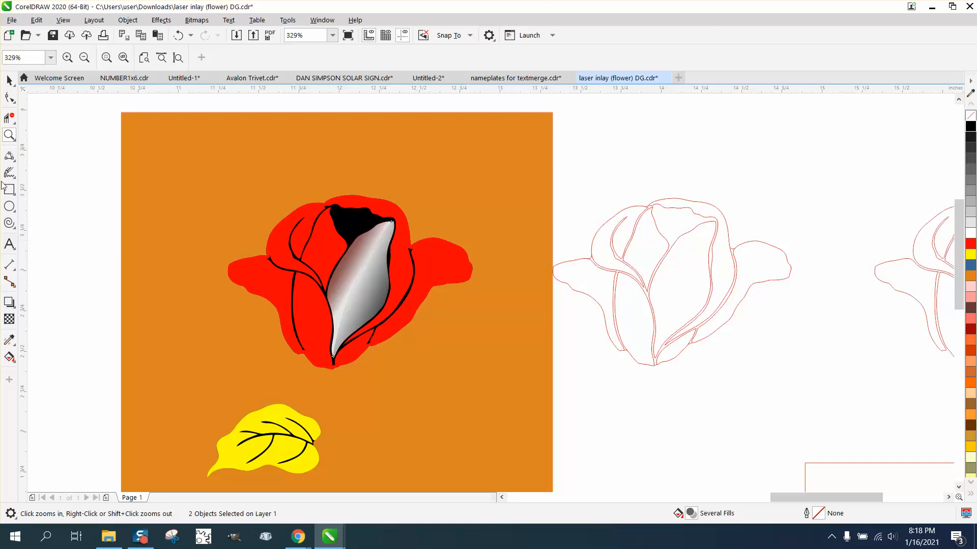
left_click_drag(350, 263, 453, 334)
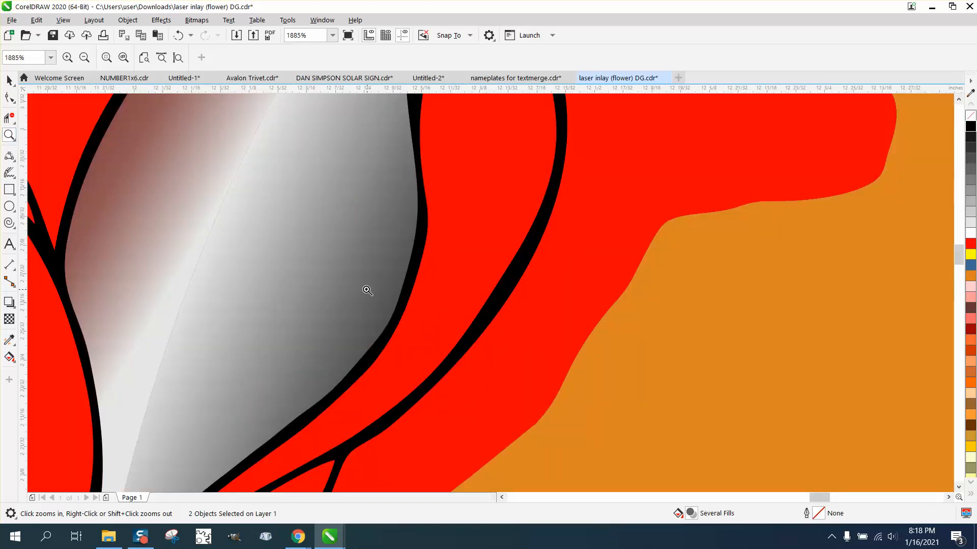
right_click(288, 278)
right_click(244, 269)
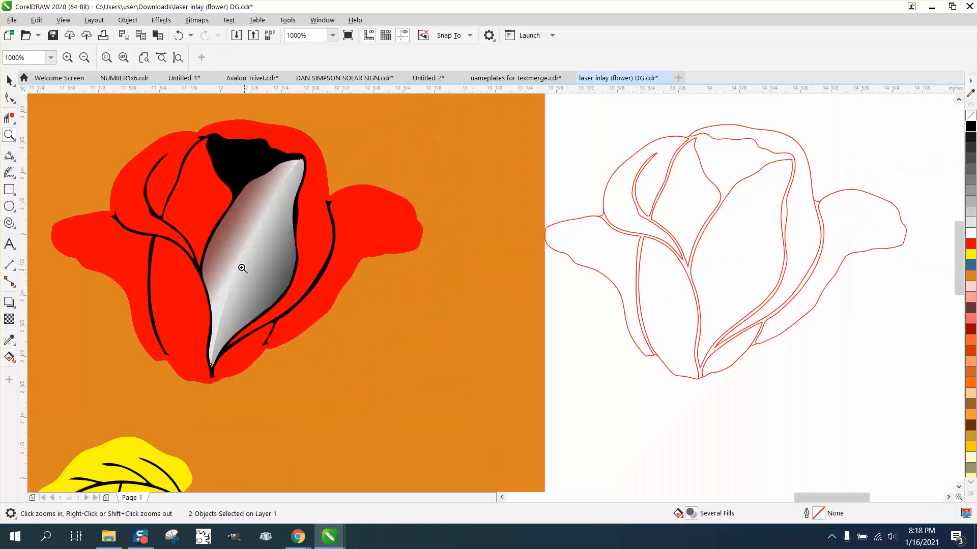
left_click(9, 79)
scroll(153, 176, "down", 2)
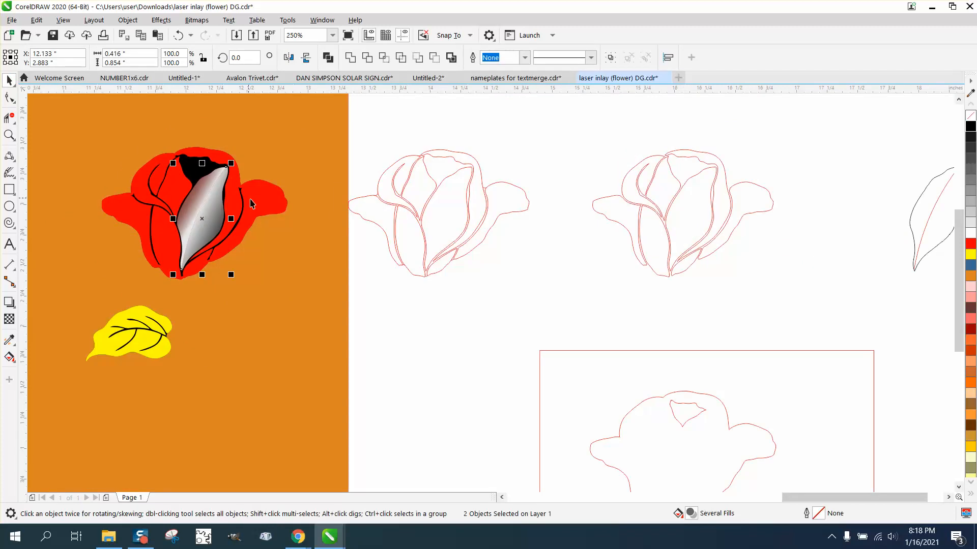
scroll(361, 237, "down", 2)
Move both petal halves 8 inches right, off the red rose and past the outlined petal.
key("Right")
key("Right")
key("Right")
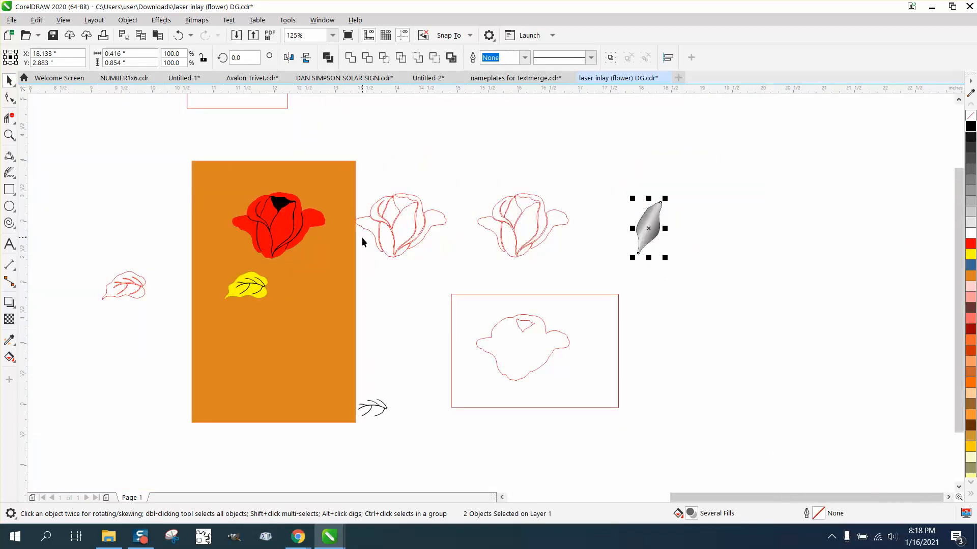
key("Right")
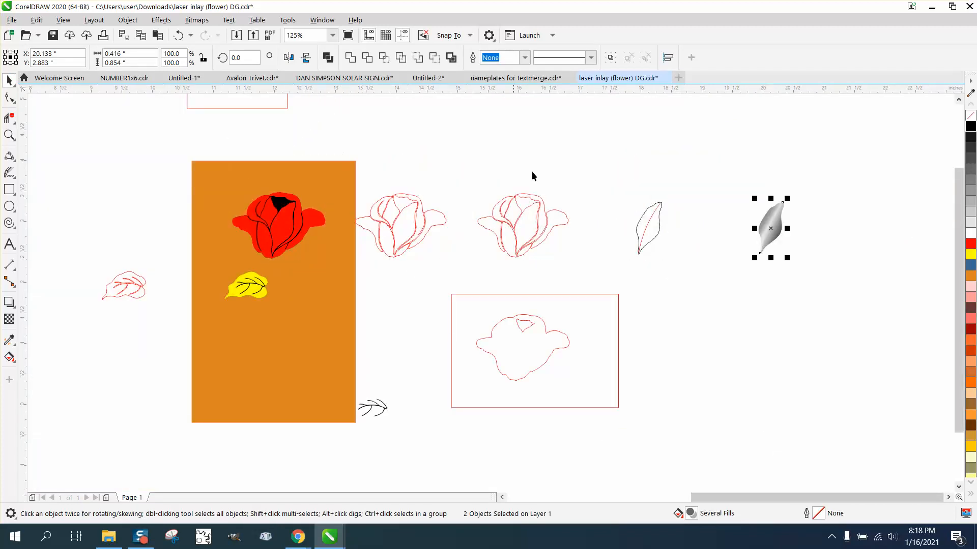
Try to merge the two shaded petal halves into a single curve with Combine.
left_click_drag(725, 175, 828, 280)
left_click(10, 136)
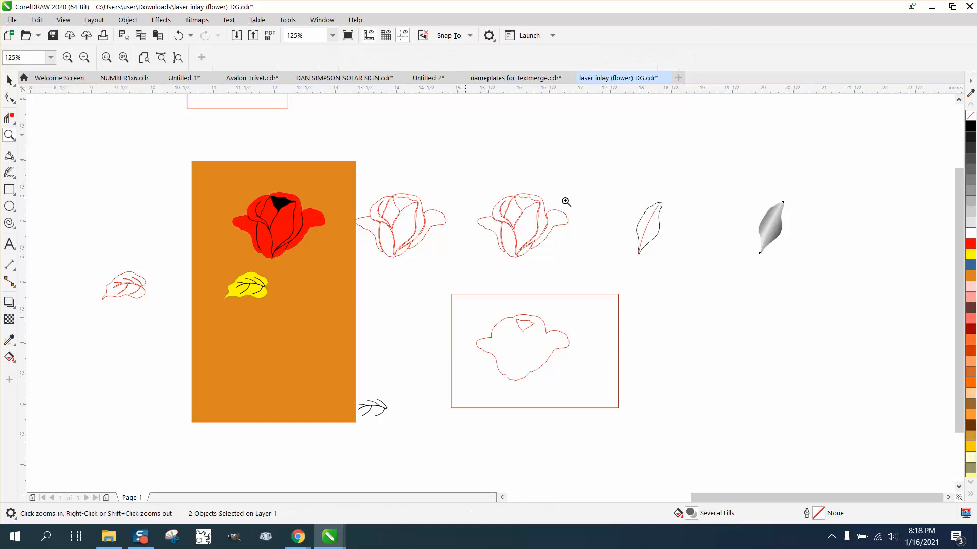
left_click_drag(725, 191, 830, 277)
left_click_drag(353, 261, 511, 334)
right_click(503, 299)
right_click(497, 284)
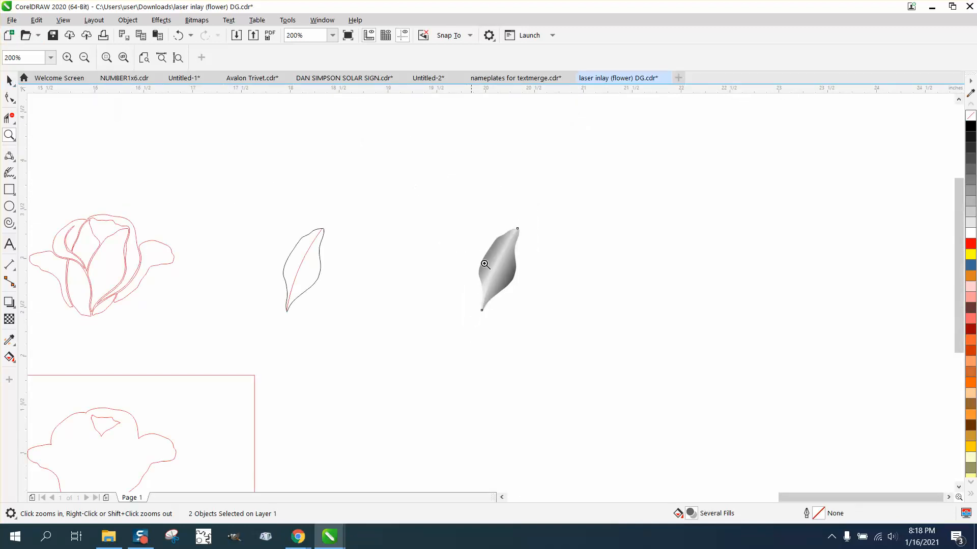
left_click(9, 80)
left_click_drag(443, 213, 613, 337)
left_click(128, 21)
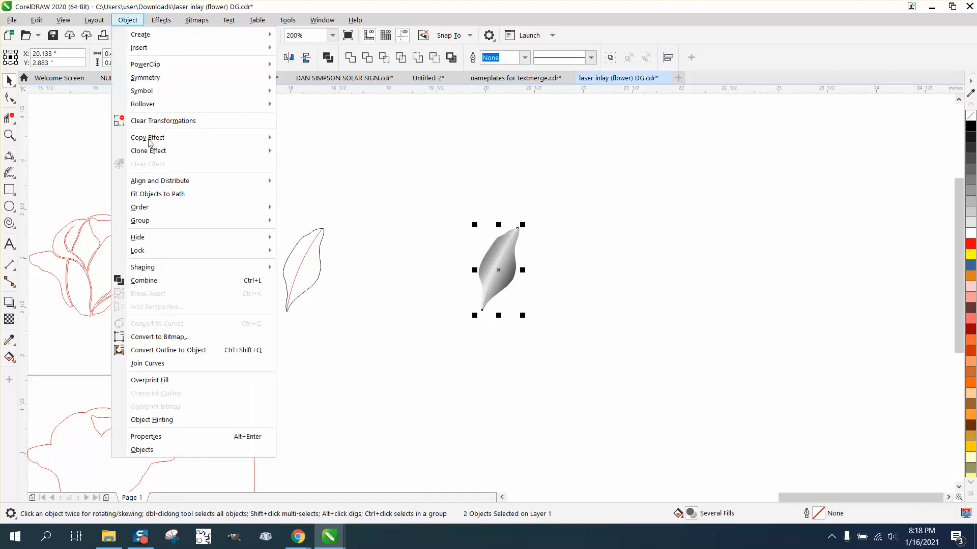
left_click(159, 280)
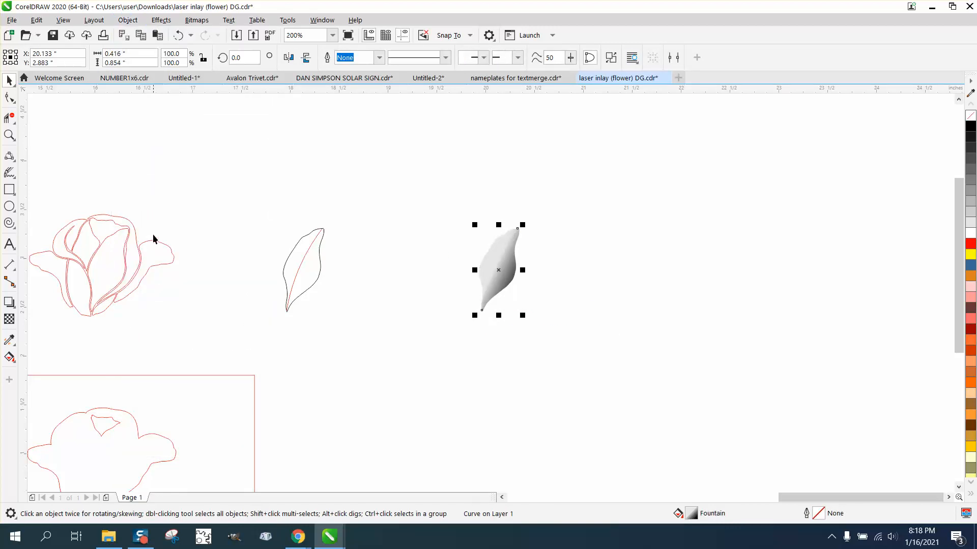
Check the combined petal's shading up close and undo the Combine.
left_click(9, 134)
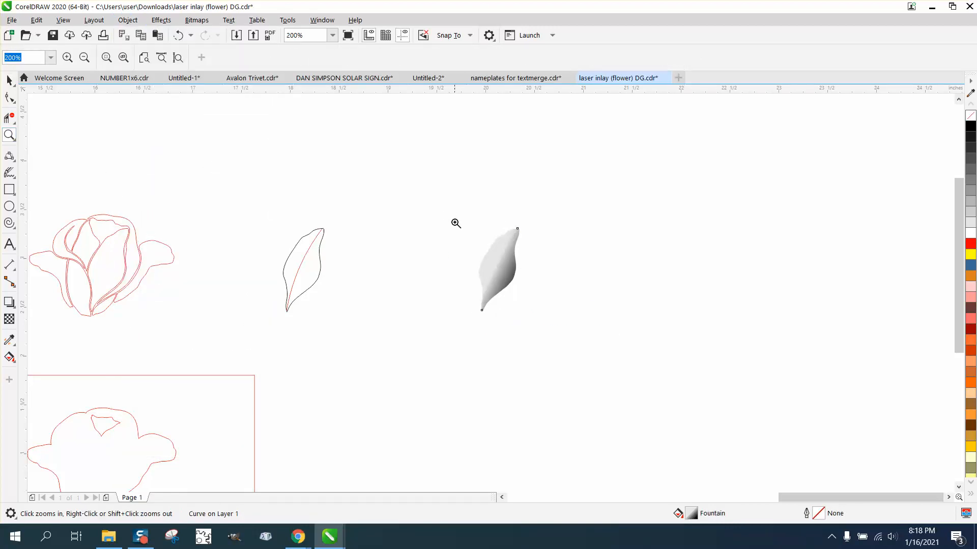
left_click_drag(456, 223, 585, 328)
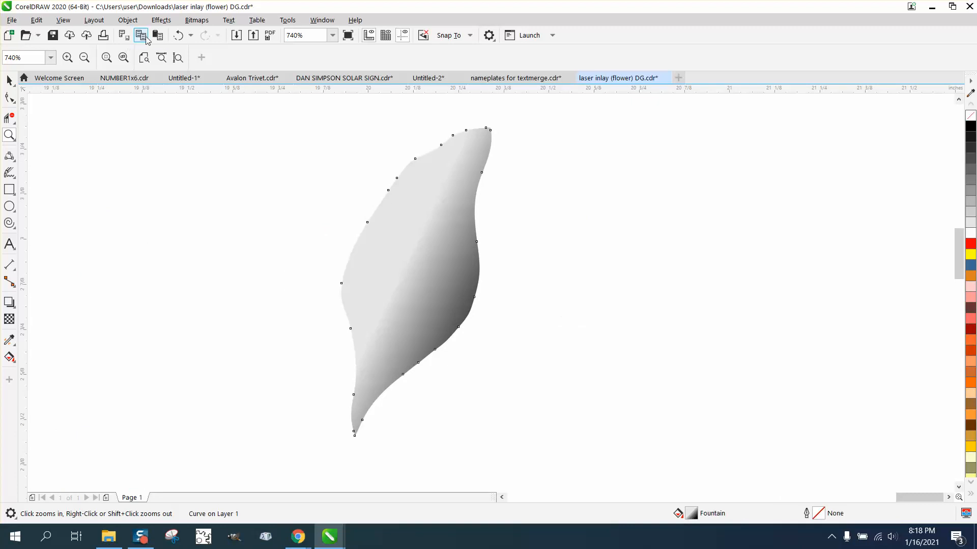
left_click(178, 36)
Move the two separate shaded petal halves together 8 inches left onto the red rose on the orange panel.
scroll(475, 158, "down", 6)
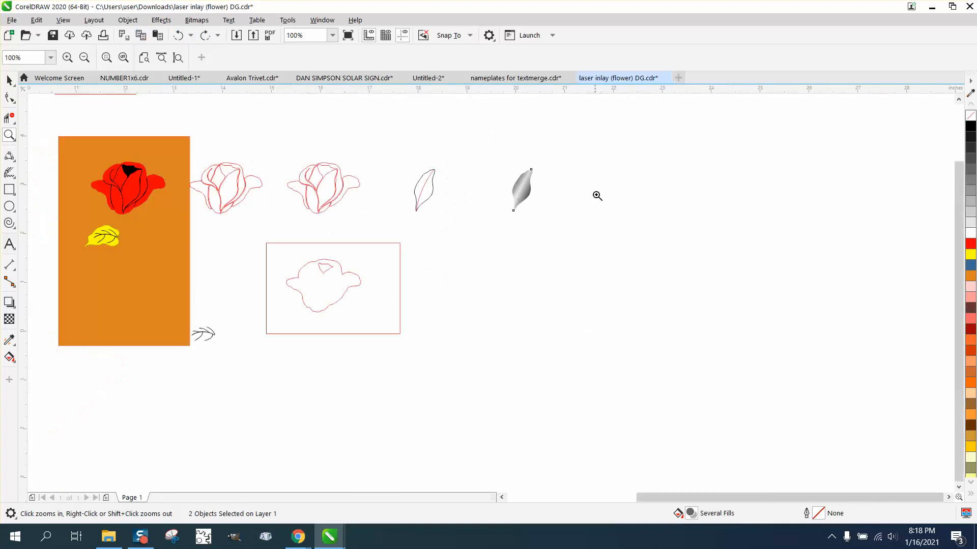
left_click(11, 80)
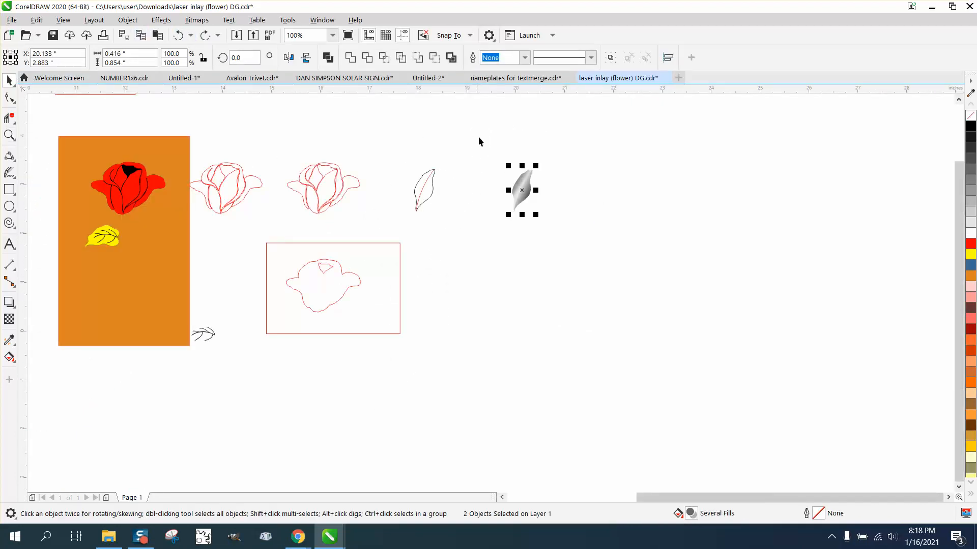
key("shift+Left")
key("shift+Left")
key("shift+Left")
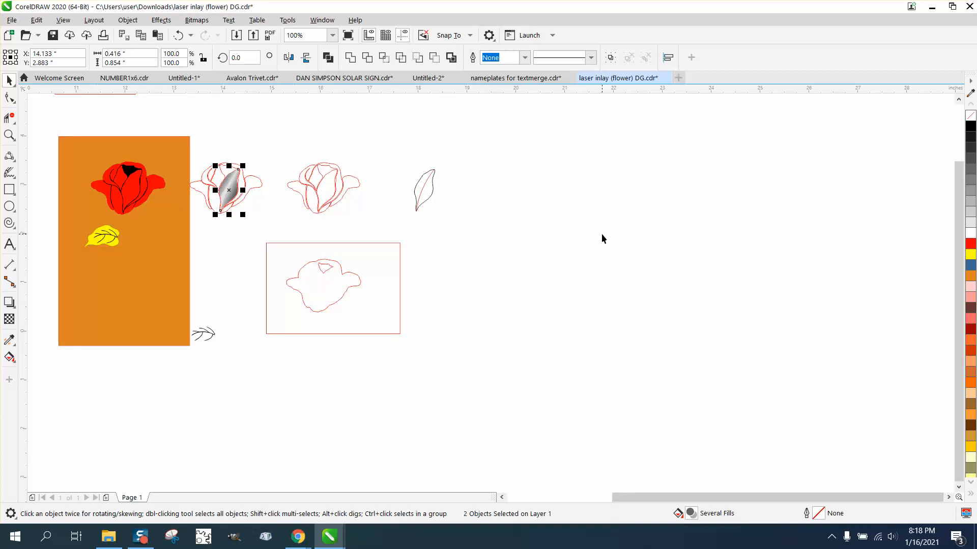
key("shift+Left")
key("shift+Right")
key("shift+Right")
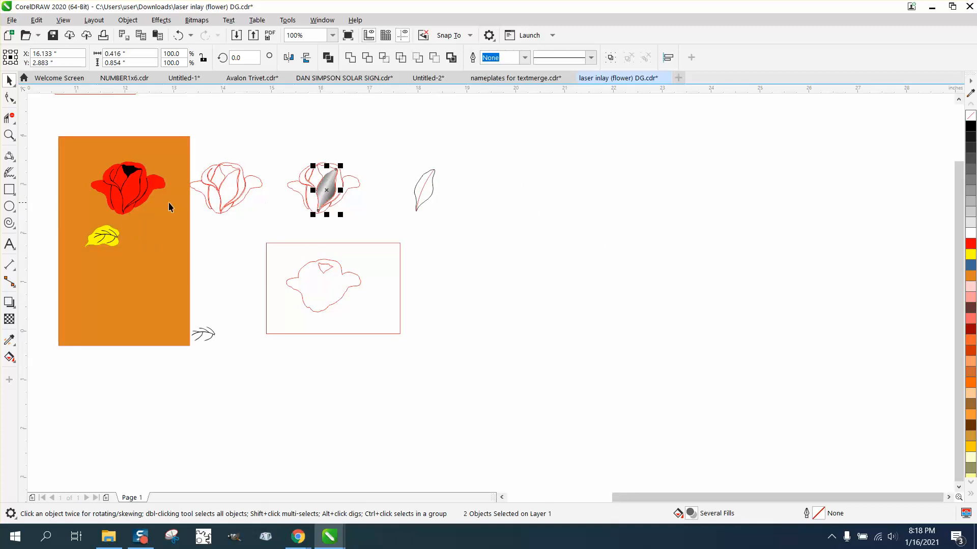
key("shift+Left")
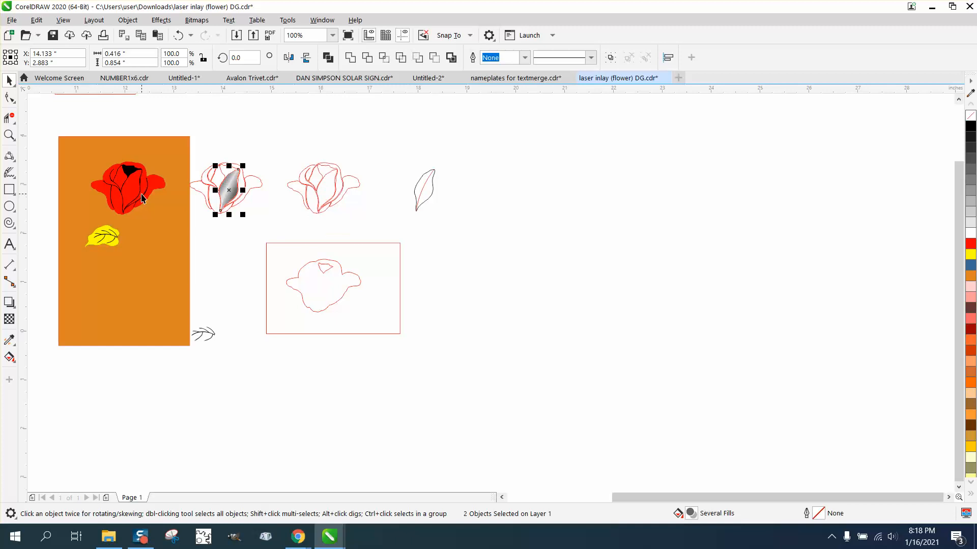
key("shift+Left")
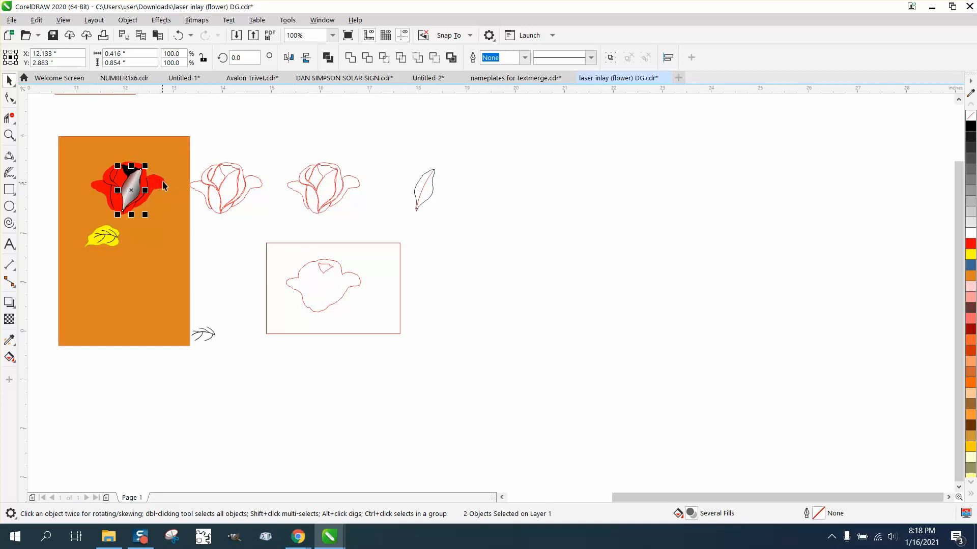
Smart Fill the outer petal crescent along the upper and right edge of the second outlined rose with black.
left_click(9, 135)
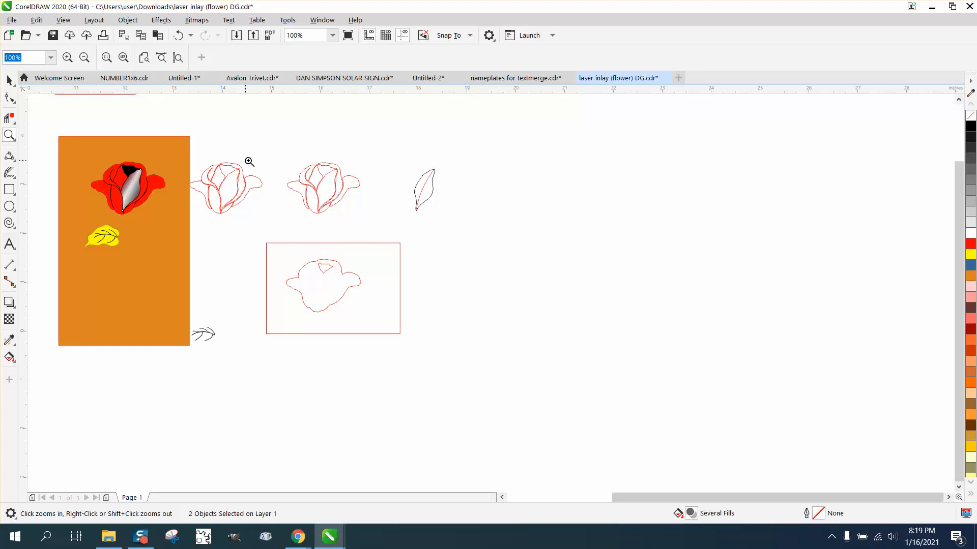
left_click_drag(299, 169, 376, 206)
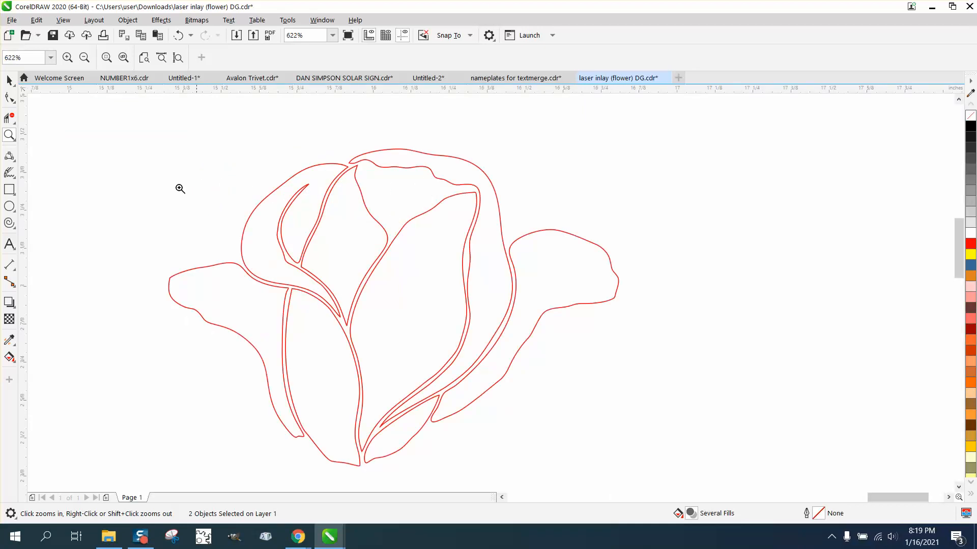
left_click(9, 80)
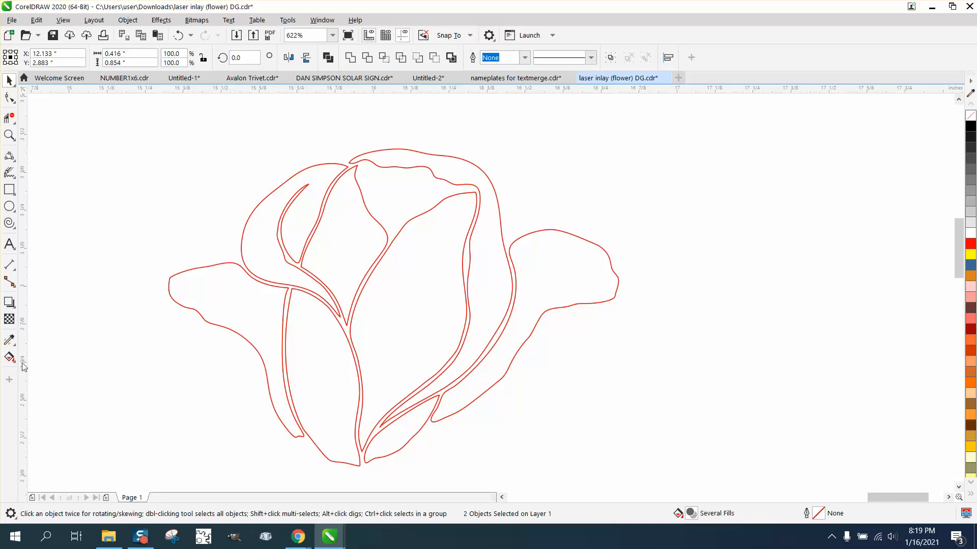
left_click(9, 357)
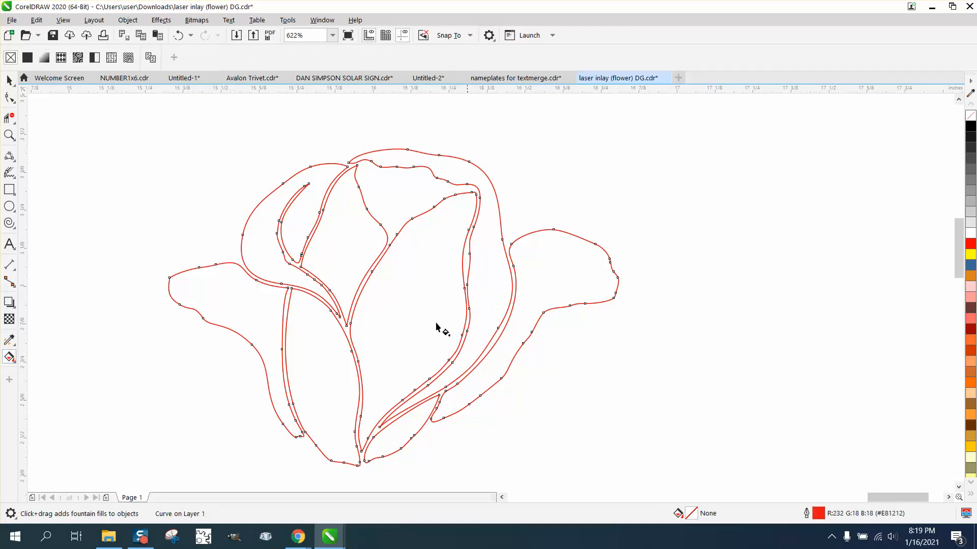
left_click(15, 362)
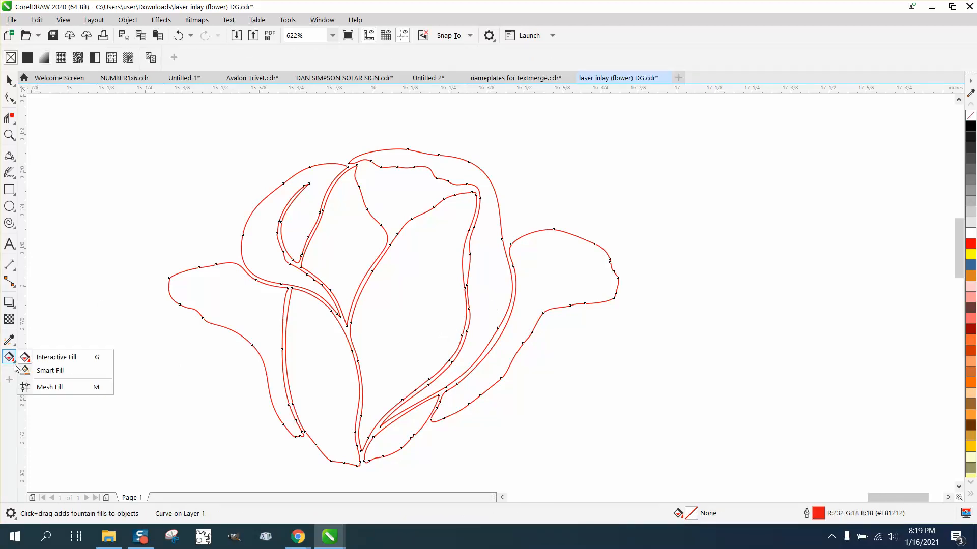
left_click(41, 370)
left_click(478, 287)
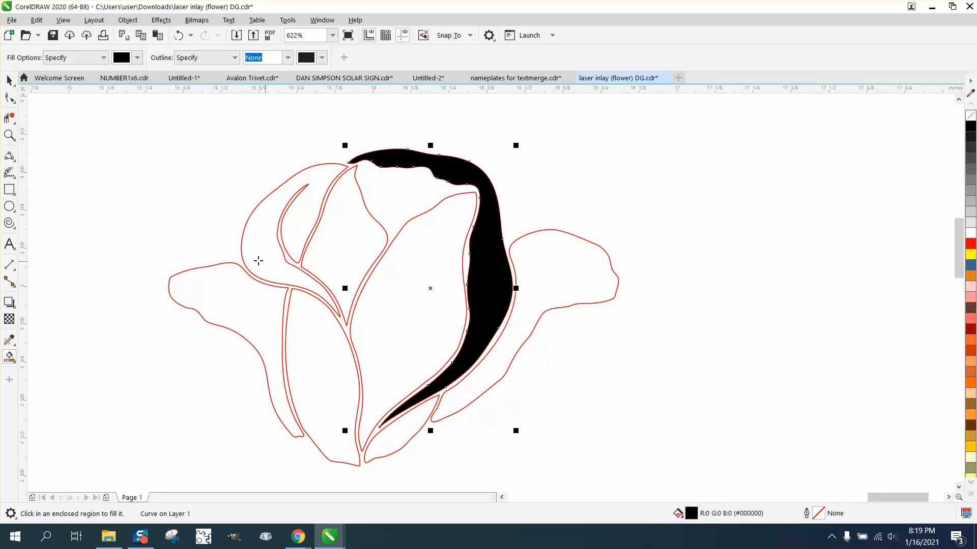
Move the filled crescent 4 inches right, past the outlined petal, and give it a black hairline outline with no fill.
scroll(229, 253, "down", 3)
key("shift+Right")
key("shift+Right")
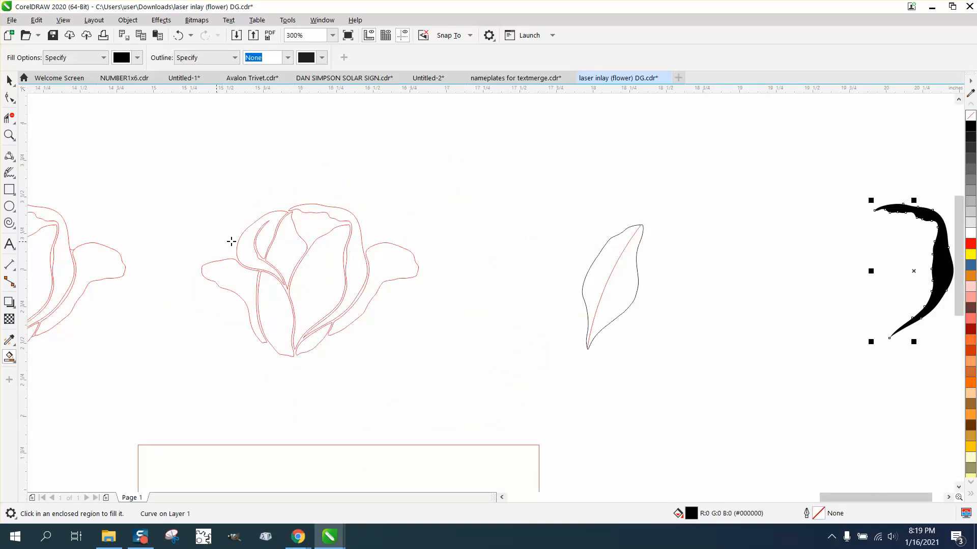
scroll(772, 228, "down", 1)
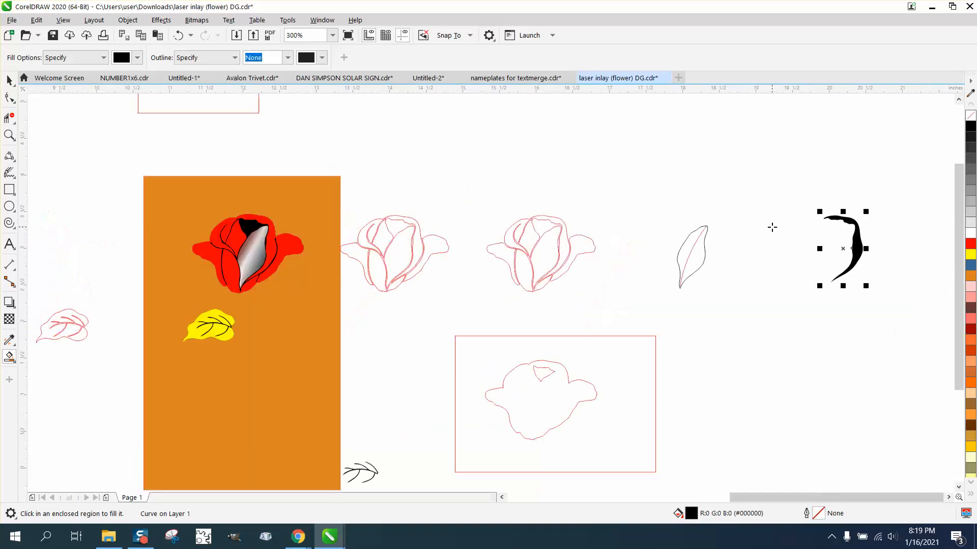
right_click(971, 126)
left_click(970, 117)
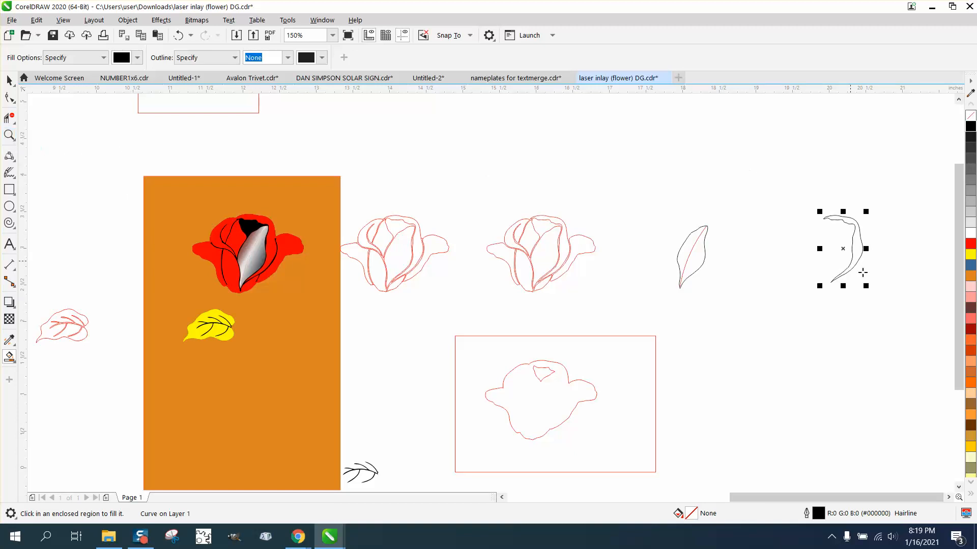
Try to draw 3-point curves from the crescent's lower tip to divide its outline, and delete them.
left_click(11, 141)
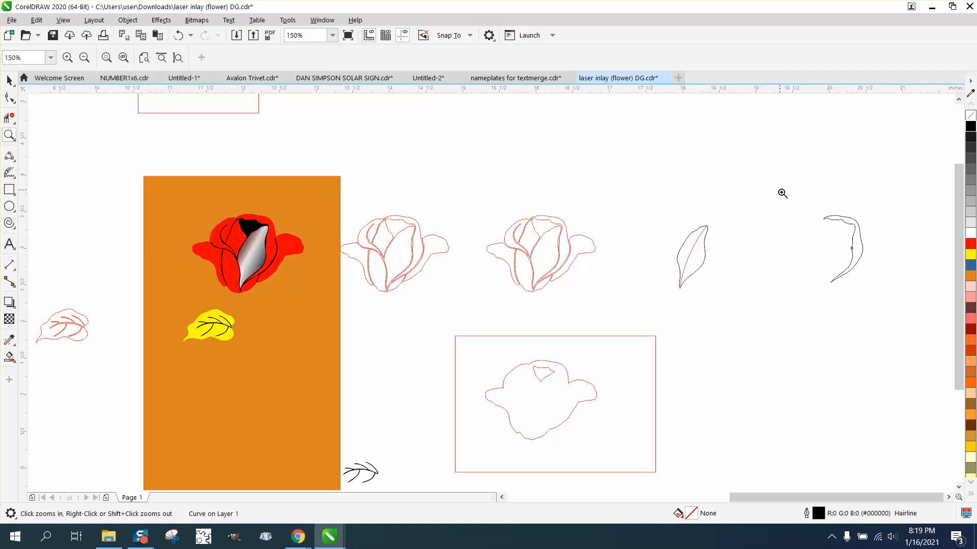
left_click_drag(779, 192, 926, 329)
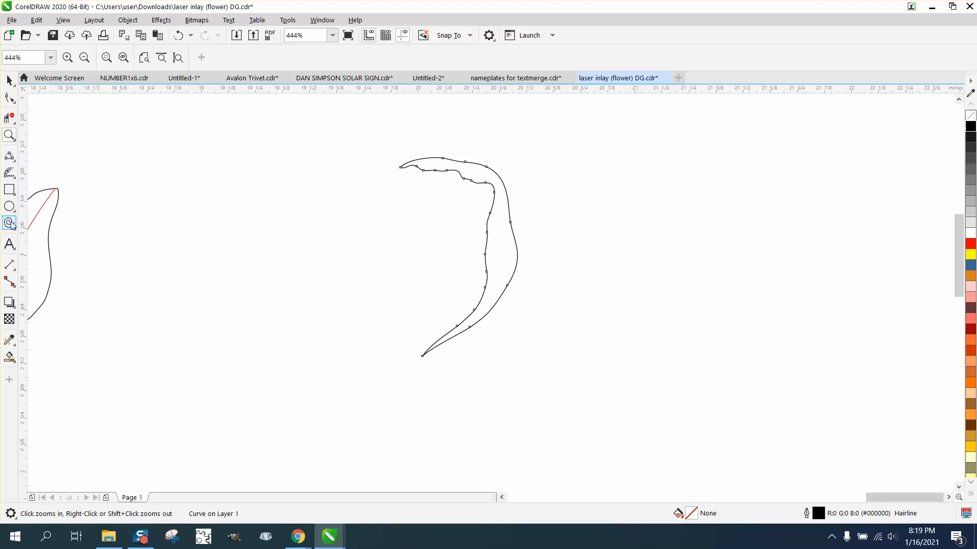
left_click(16, 161)
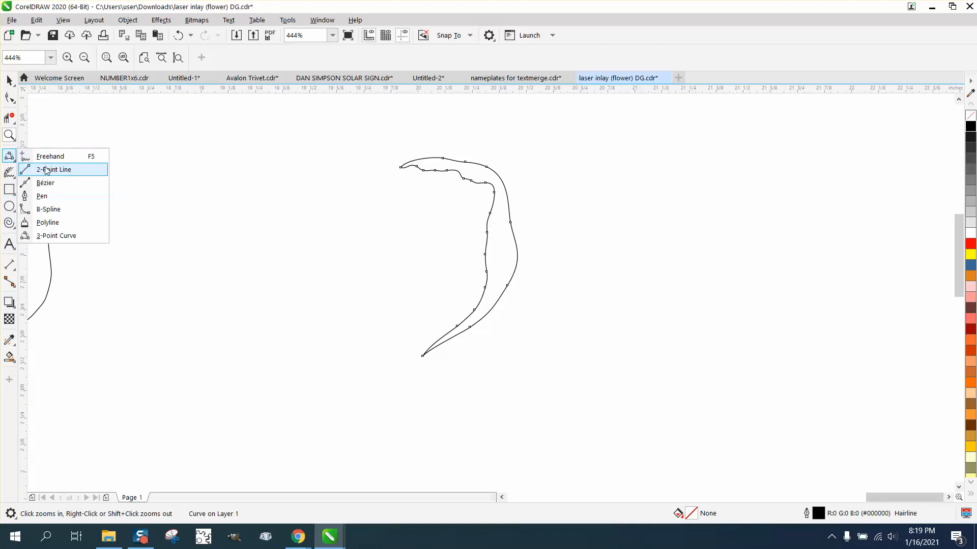
left_click(53, 236)
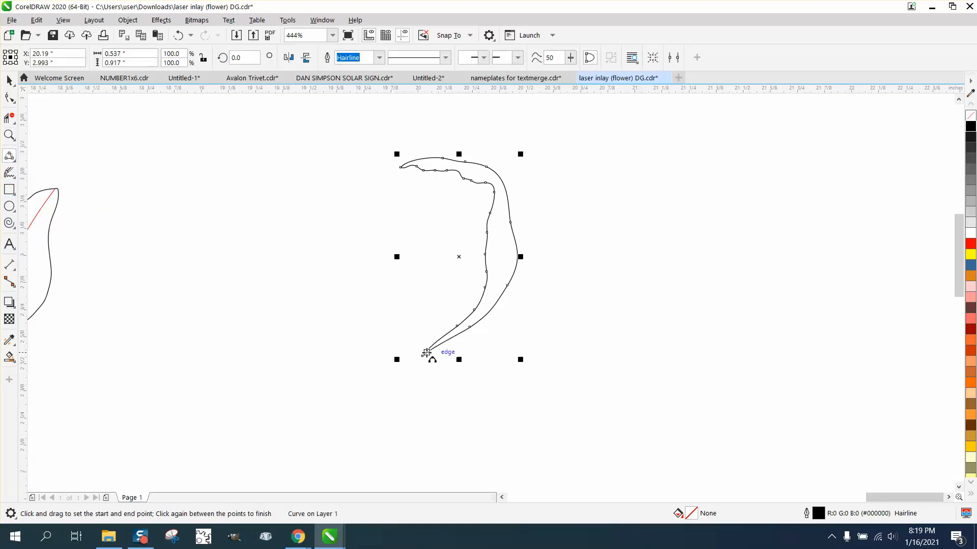
left_click_drag(423, 356, 402, 167)
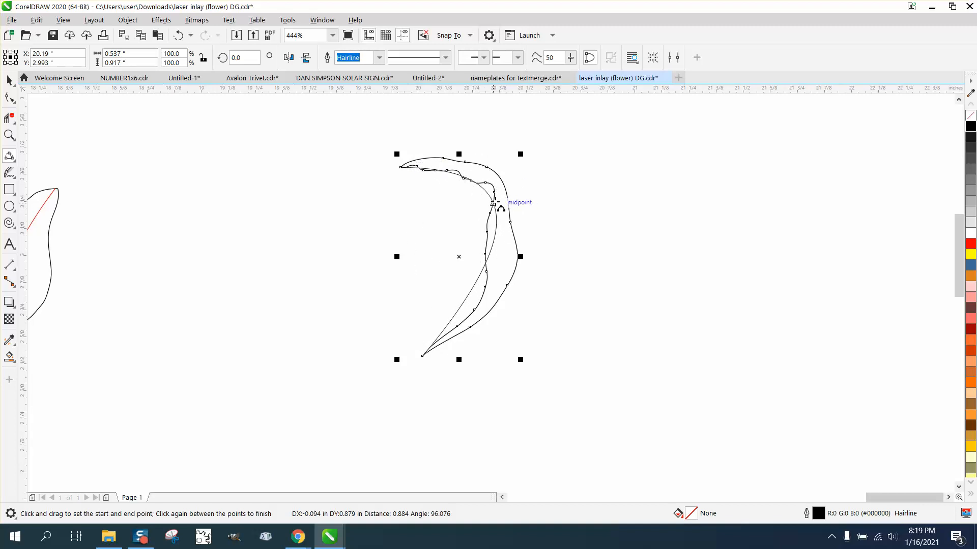
left_click(493, 203)
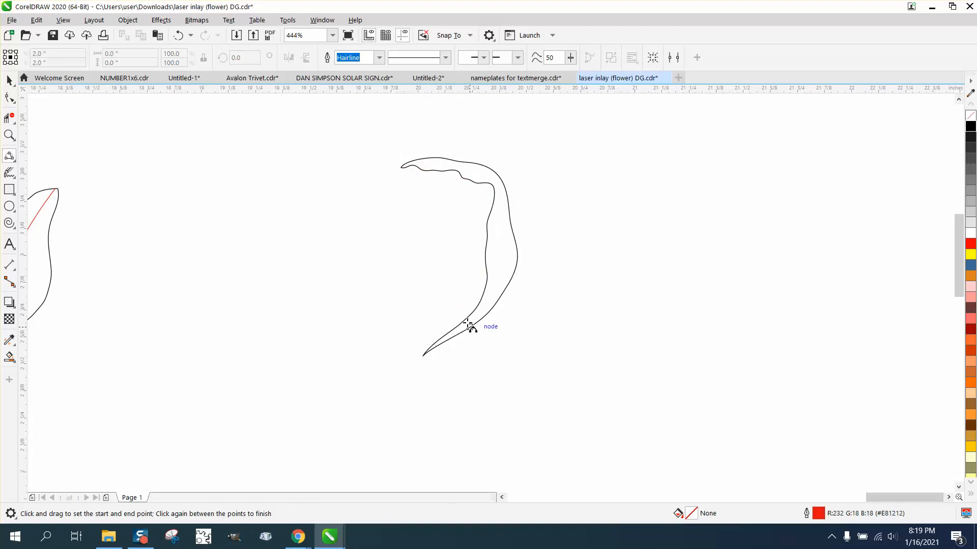
left_click_drag(468, 325, 510, 250)
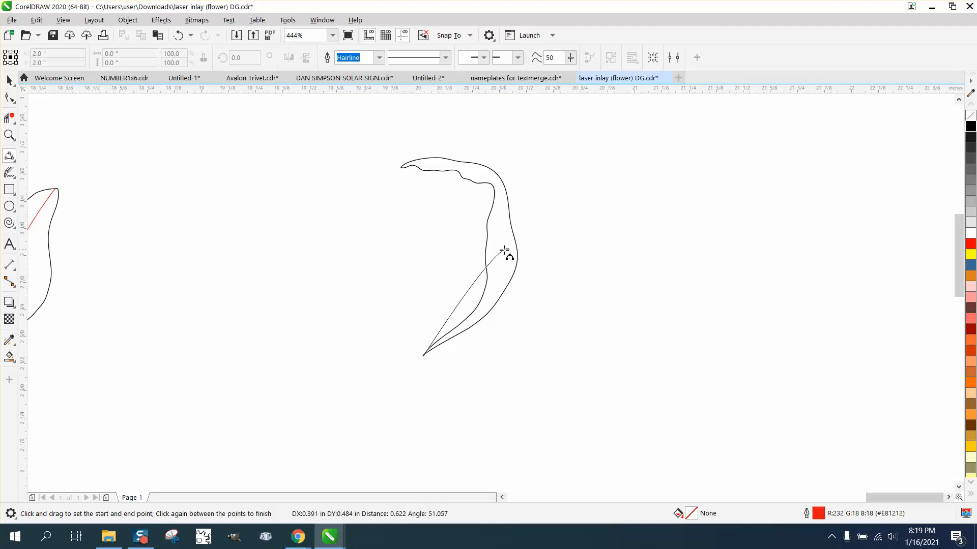
left_click(502, 251)
key("Delete")
Smart Fill the crescent outline to create a separate filled shape and colour it light gray (#E6E6E6).
left_click(12, 82)
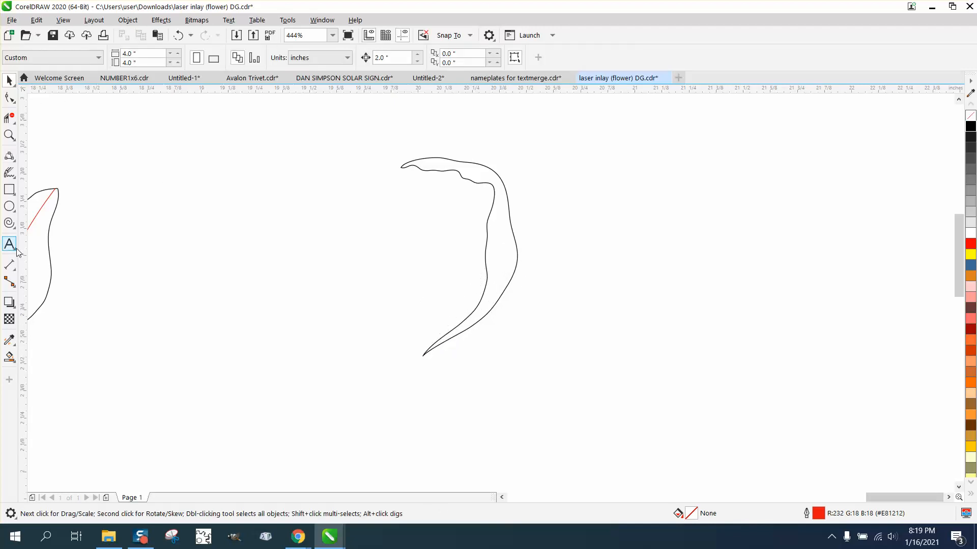
left_click(15, 361)
left_click(15, 362)
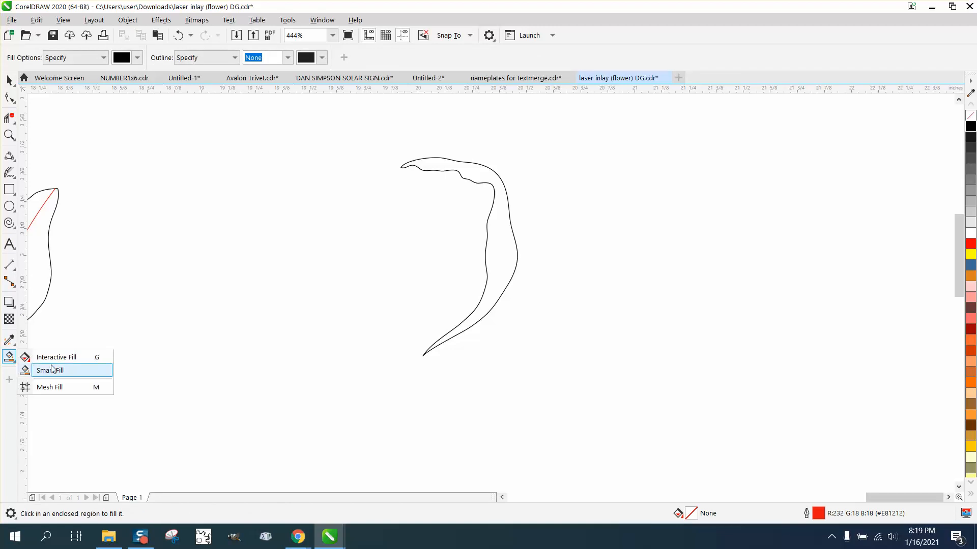
left_click(51, 371)
left_click(503, 254)
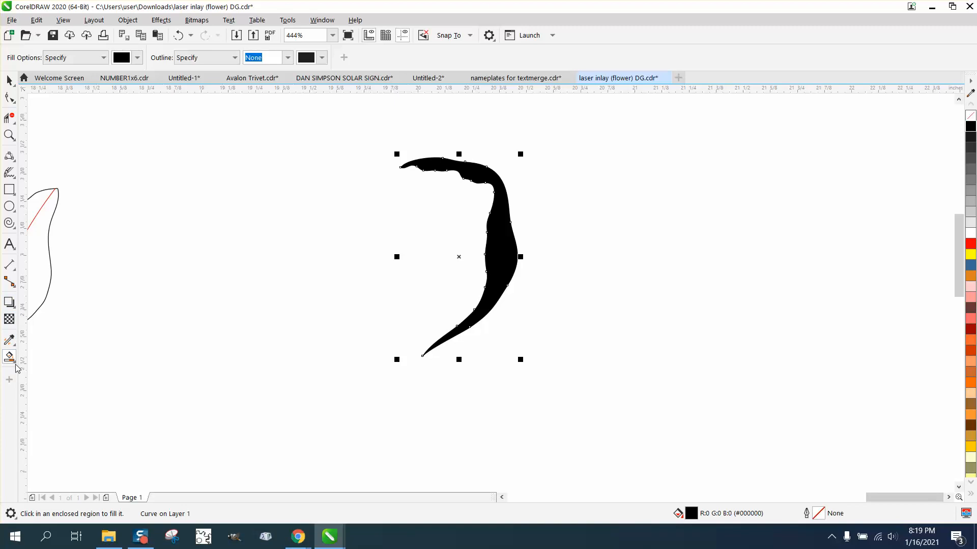
left_click(970, 225)
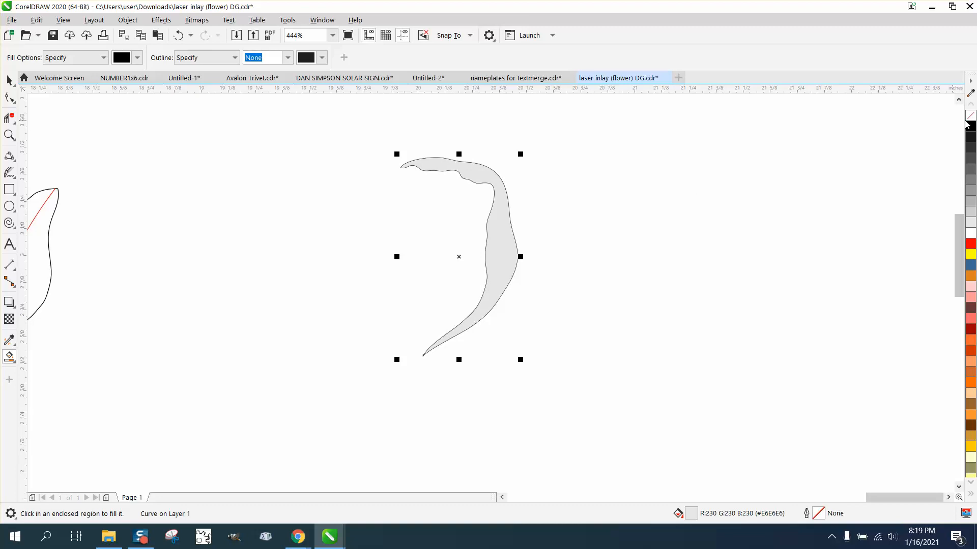
Try to Smart Fill the empty area beside the crescent, and undo the resulting black fill.
left_click(576, 232)
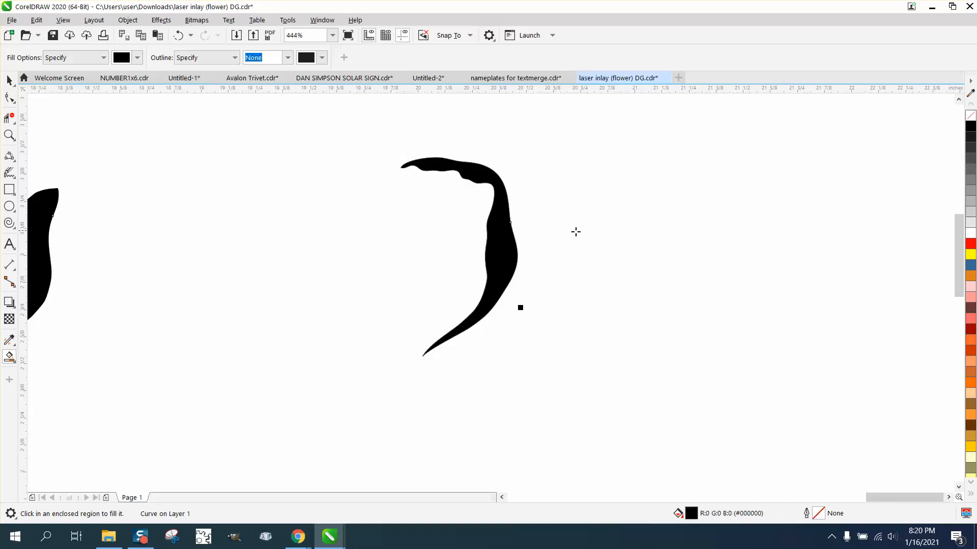
left_click(178, 35)
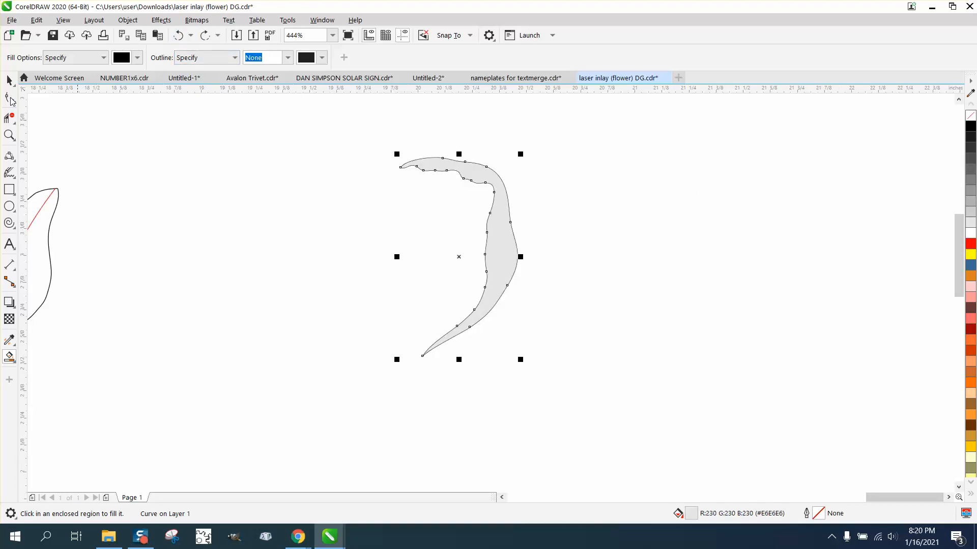
left_click(14, 87)
key("ctrl+shift+z")
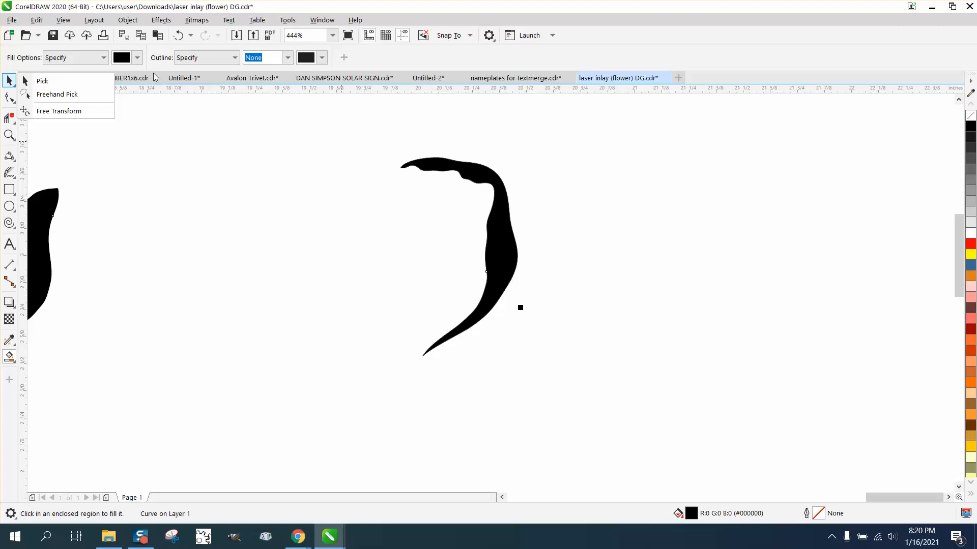
key("ctrl+z")
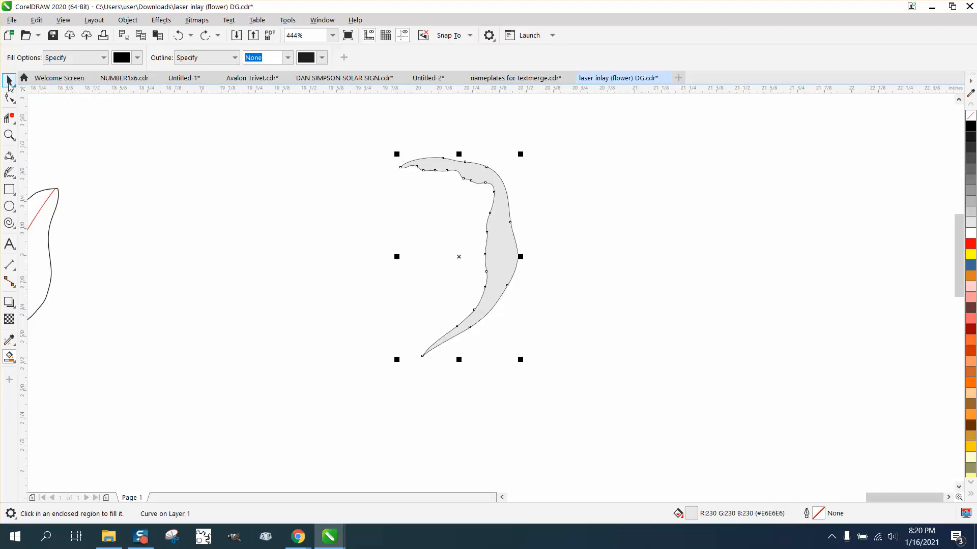
Set the gray crescent to no outline and apply a fountain fill from light gray to black across its widest part.
left_click(12, 86)
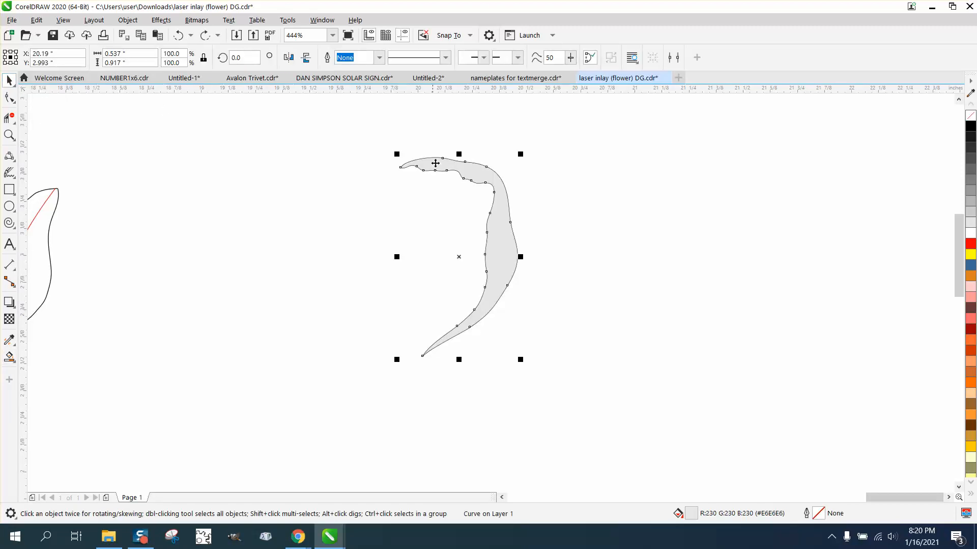
left_click(470, 173)
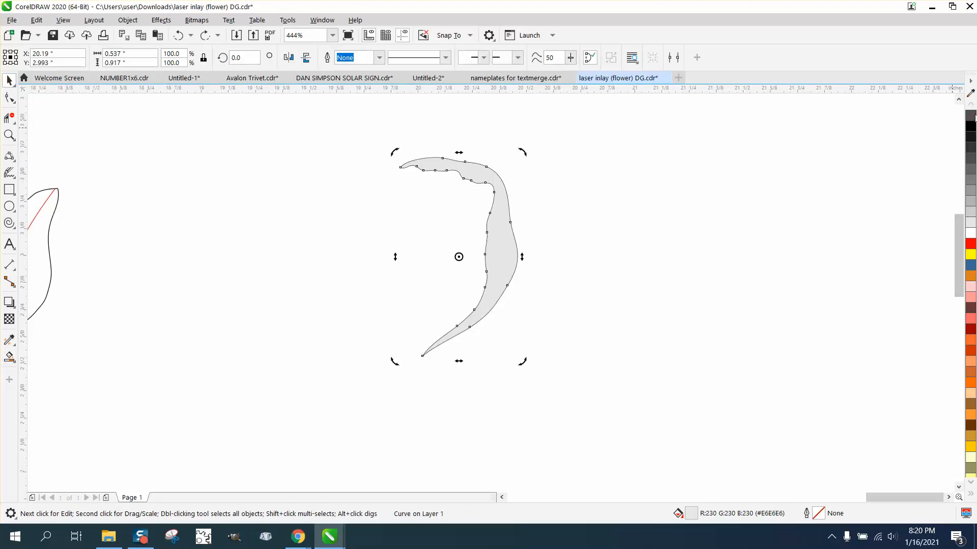
right_click(971, 117)
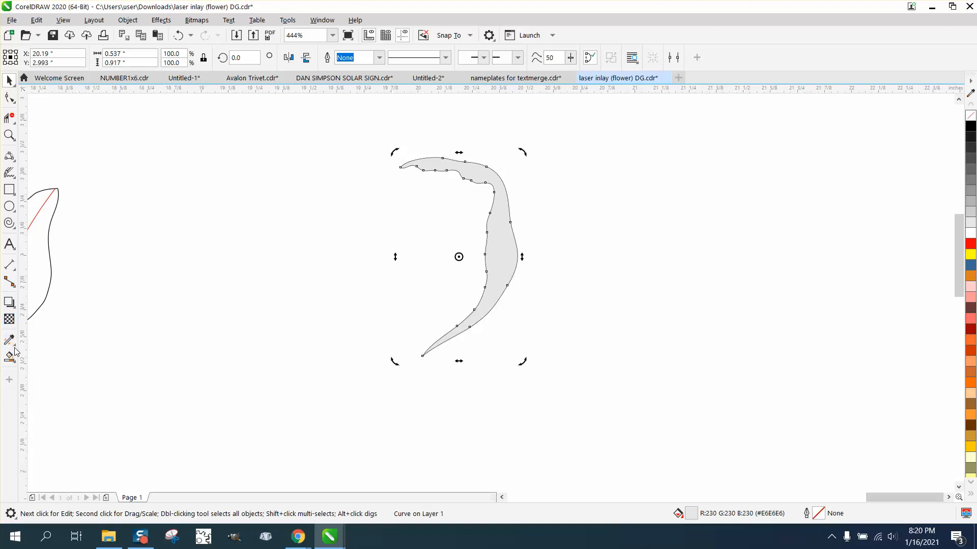
left_click(16, 364)
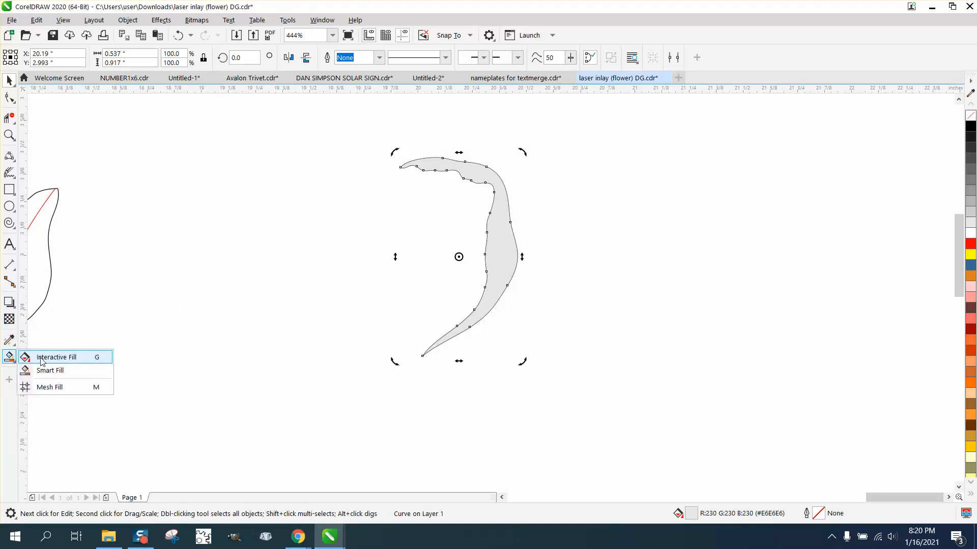
left_click(41, 355)
left_click_drag(492, 243, 531, 248)
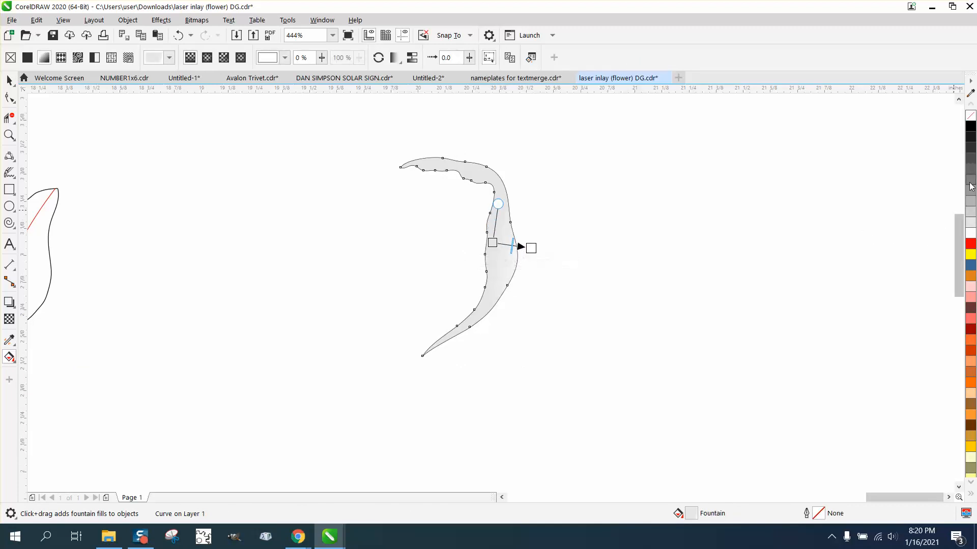
left_click_drag(973, 140, 532, 248)
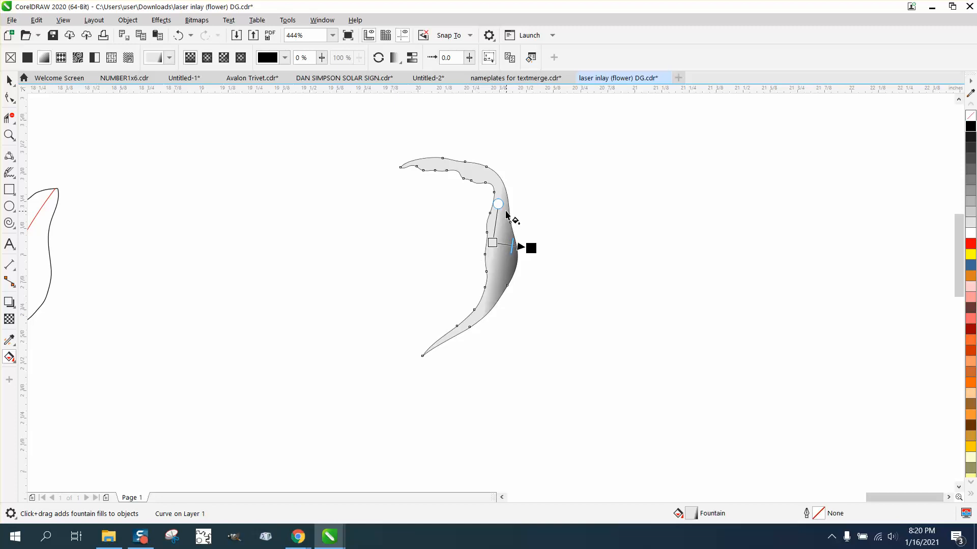
Skew the crescent's fountain fill toward the upper edge and shift its light gray start point down along the inner edge.
left_click_drag(497, 201, 463, 155)
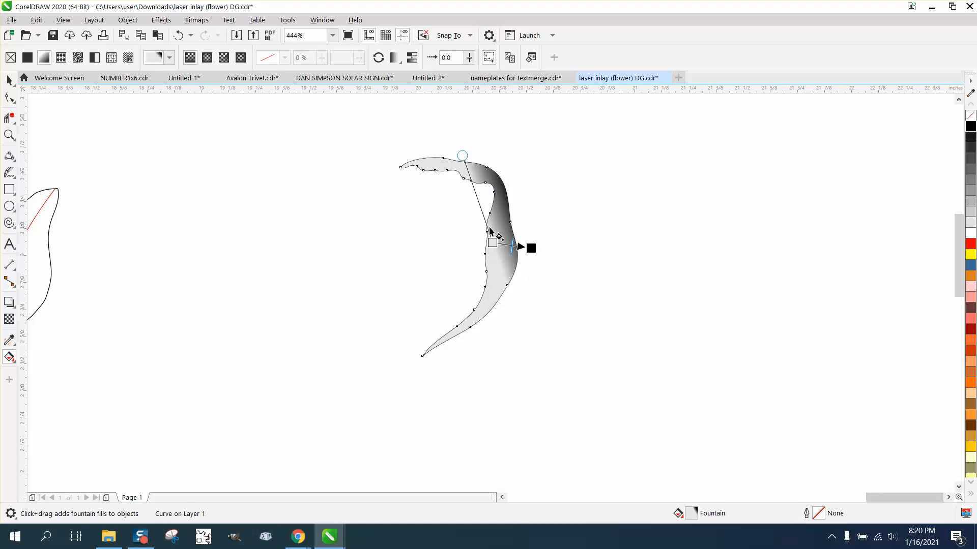
left_click_drag(492, 243, 492, 280)
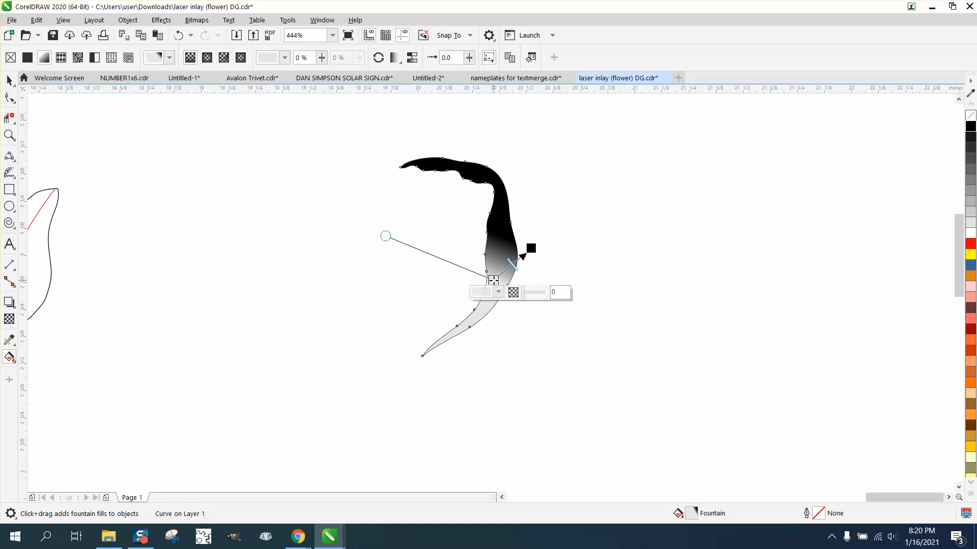
left_click_drag(386, 236, 458, 153)
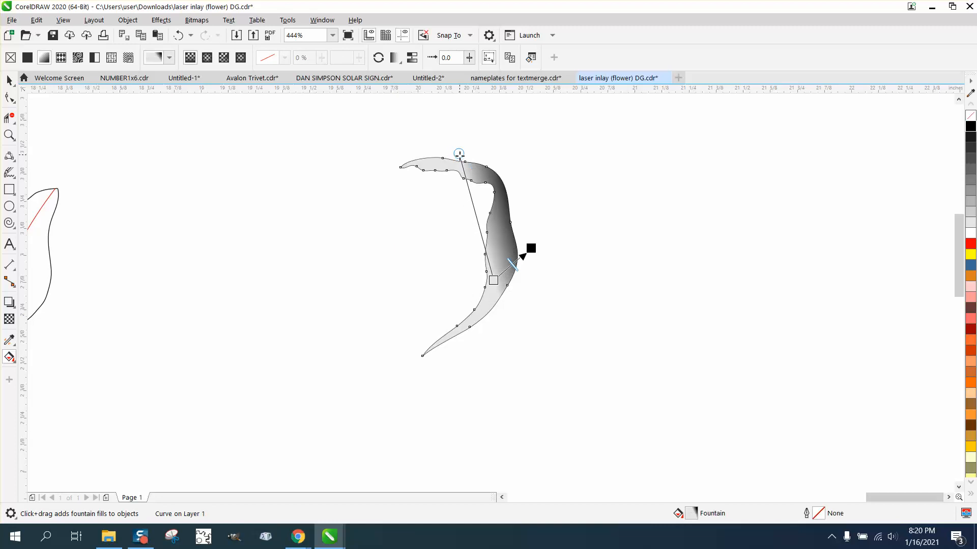
Move the shaded crescent 8 inches left onto the red rose on the orange panel.
scroll(475, 203, "down", 3)
left_click(9, 80)
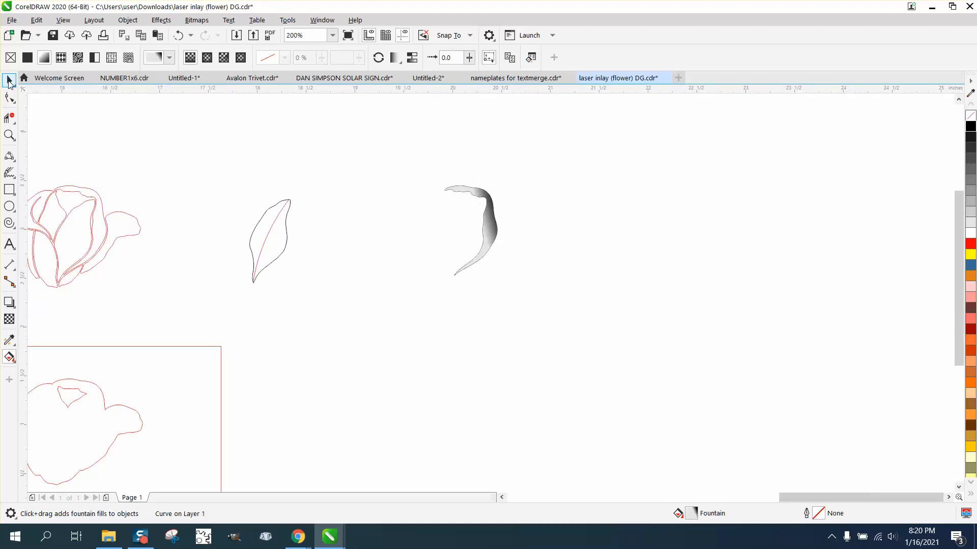
scroll(432, 200, "down", 2)
key("Left")
key("Left")
key("Left")
key("Left")
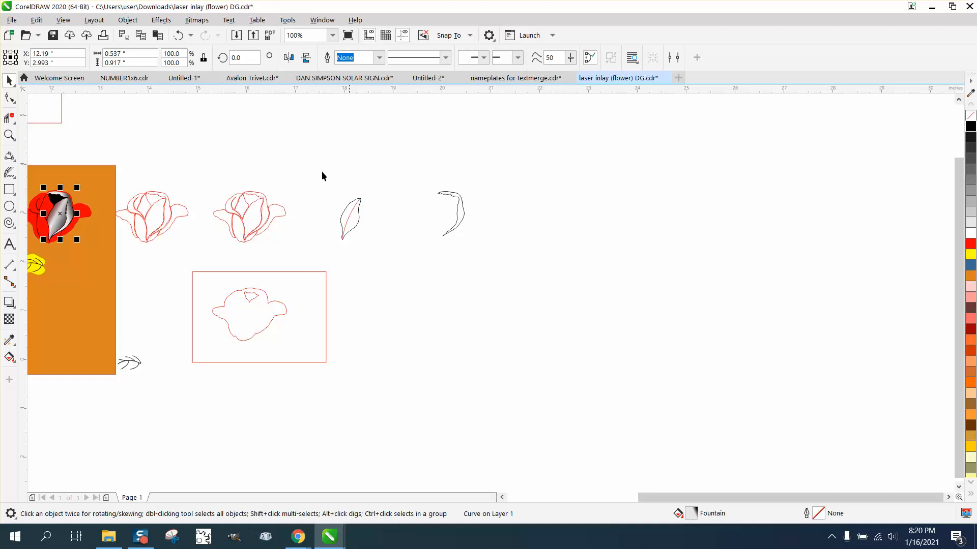
Break apart the rose silhouette curve inside the red rectangle into separate curves.
left_click(10, 134)
left_click_drag(39, 185, 149, 252)
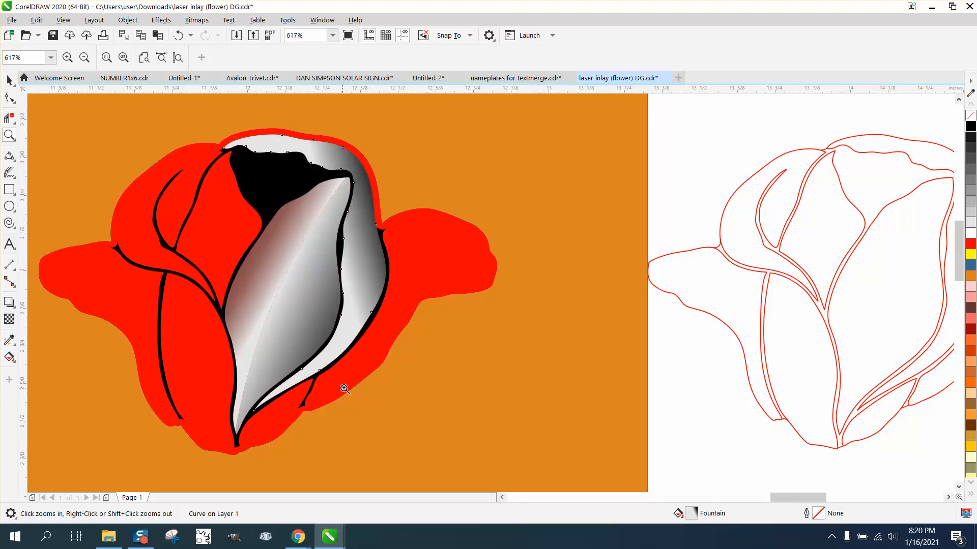
right_click(241, 249)
right_click(286, 245)
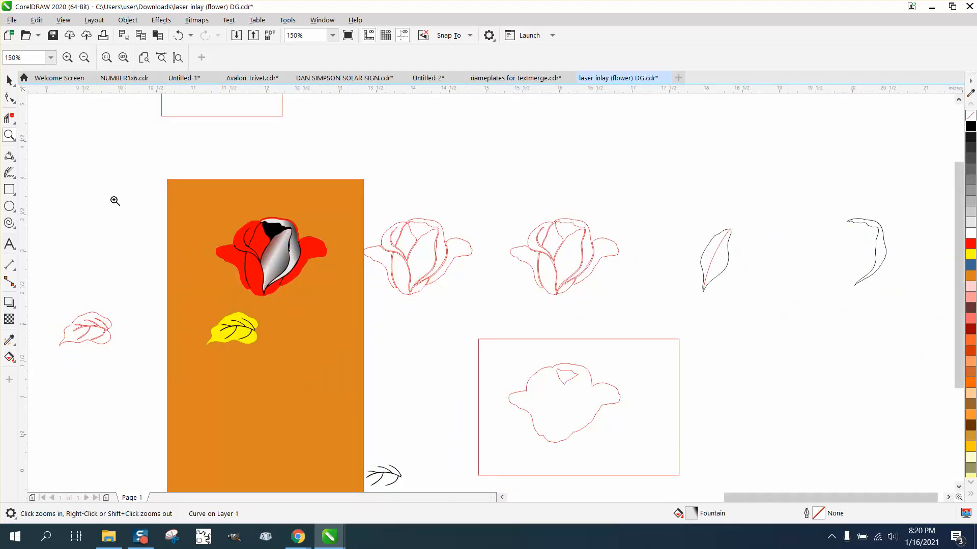
left_click(9, 80)
left_click(576, 376)
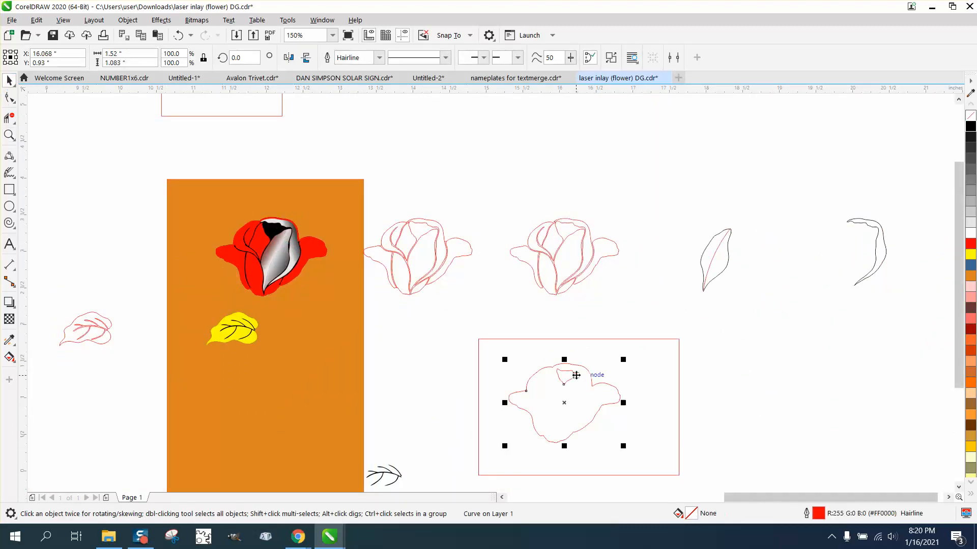
left_click(128, 20)
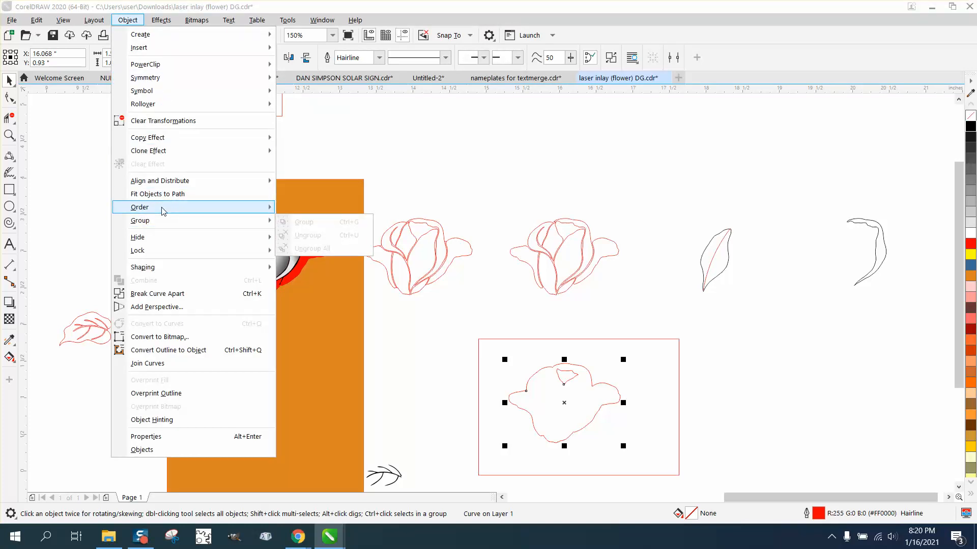
mouse_move(163, 209)
left_click(172, 294)
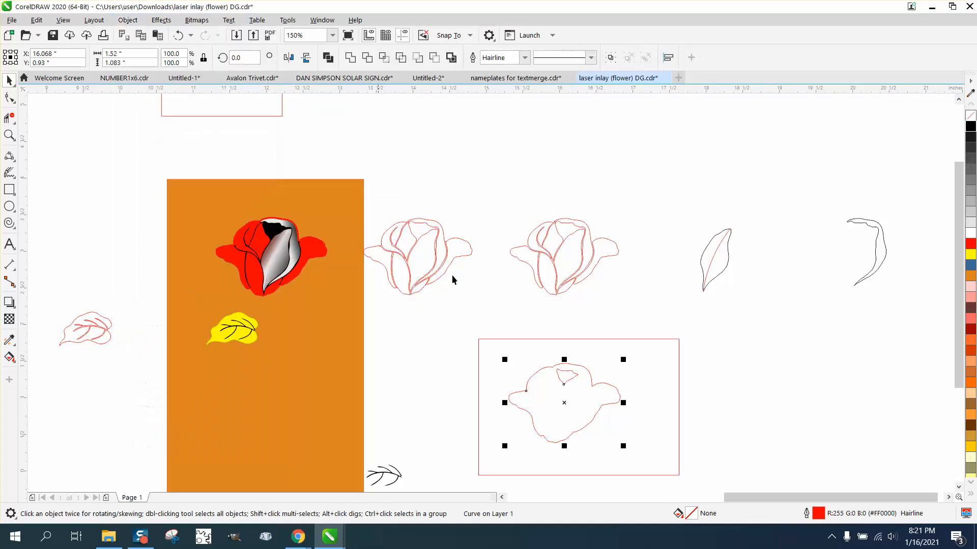
Delete the red rectangle around the rose silhouette and the small shape inside it.
left_click(542, 195)
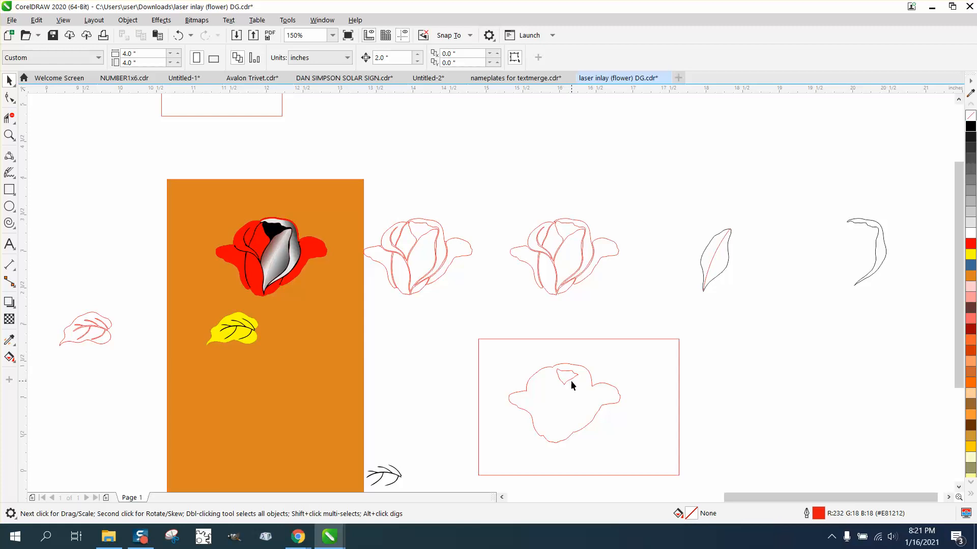
left_click(569, 377)
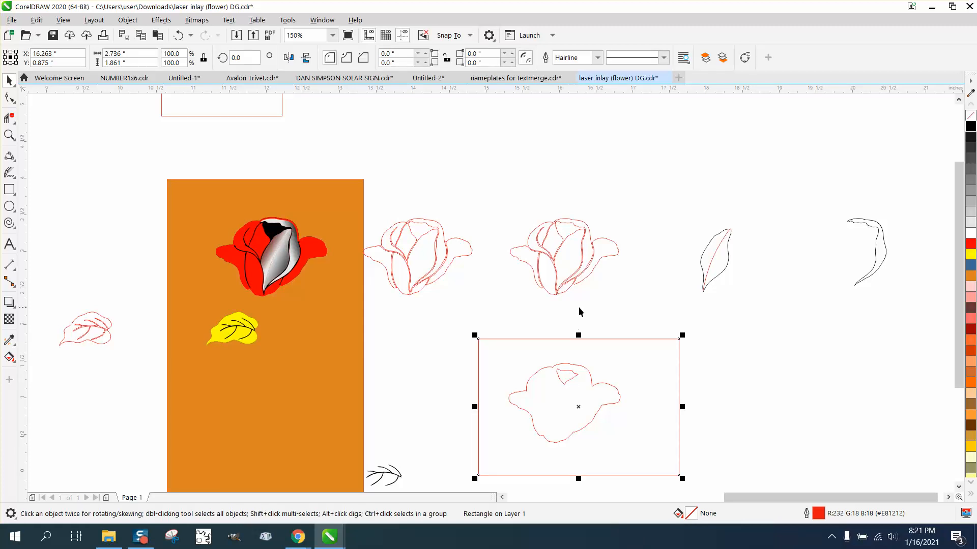
key("Delete")
left_click(574, 370)
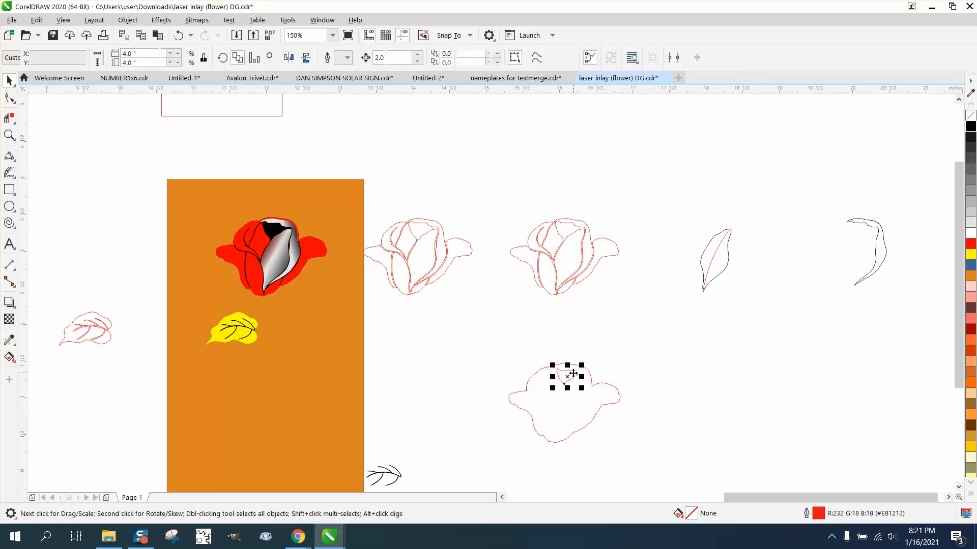
key("Delete")
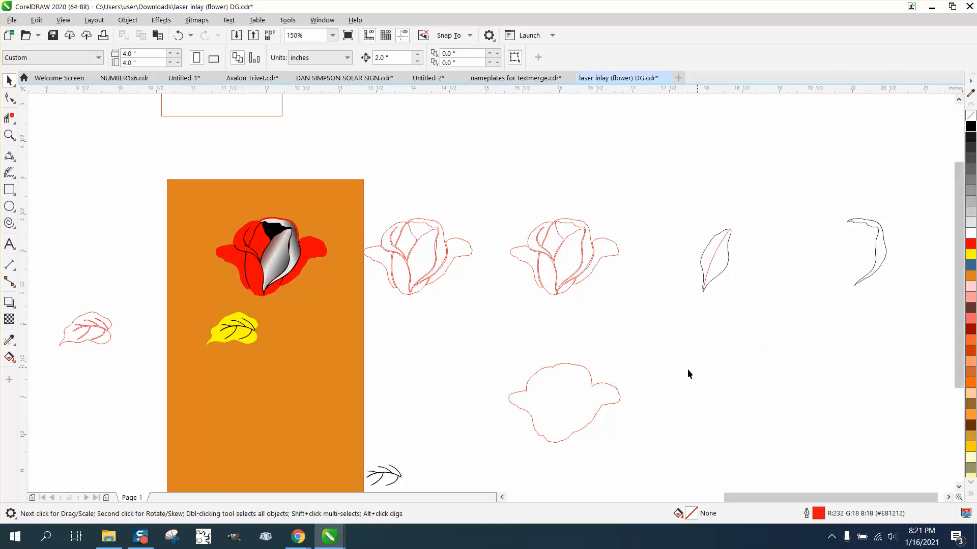
Fill the remaining rose silhouette with black.
left_click(555, 370)
left_click(970, 127)
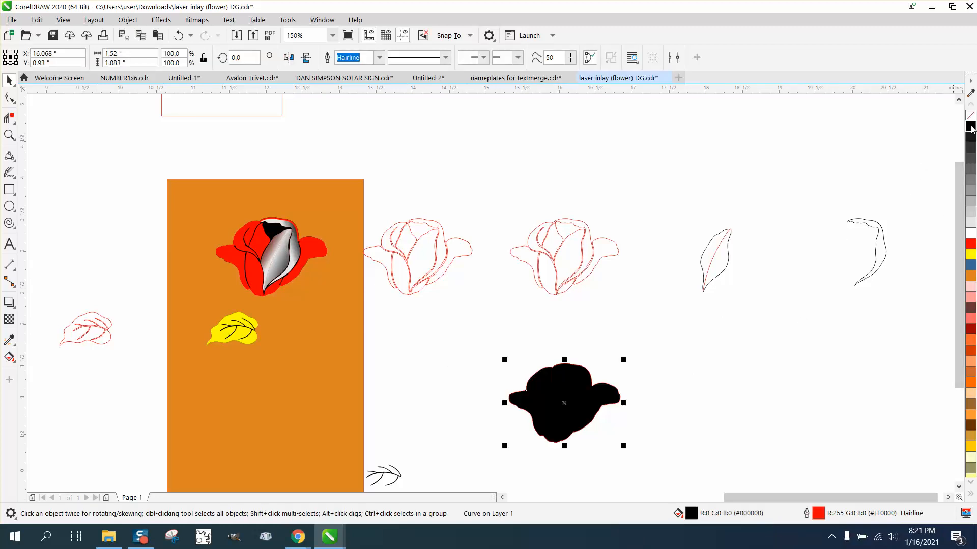
left_click(10, 135)
left_click_drag(460, 351, 695, 480)
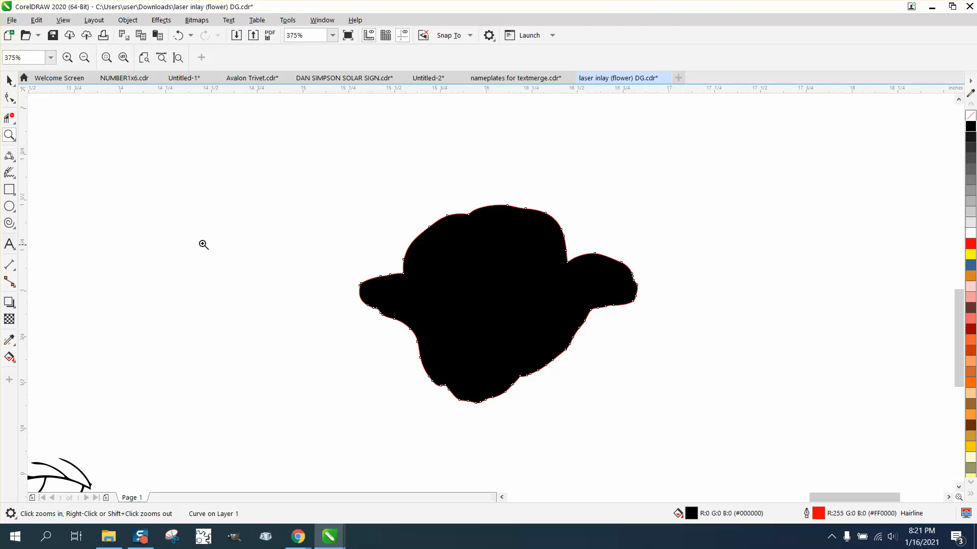
Draw a circle about 0.164 inches across beside the black silhouette, with black fill and no outline.
left_click(8, 209)
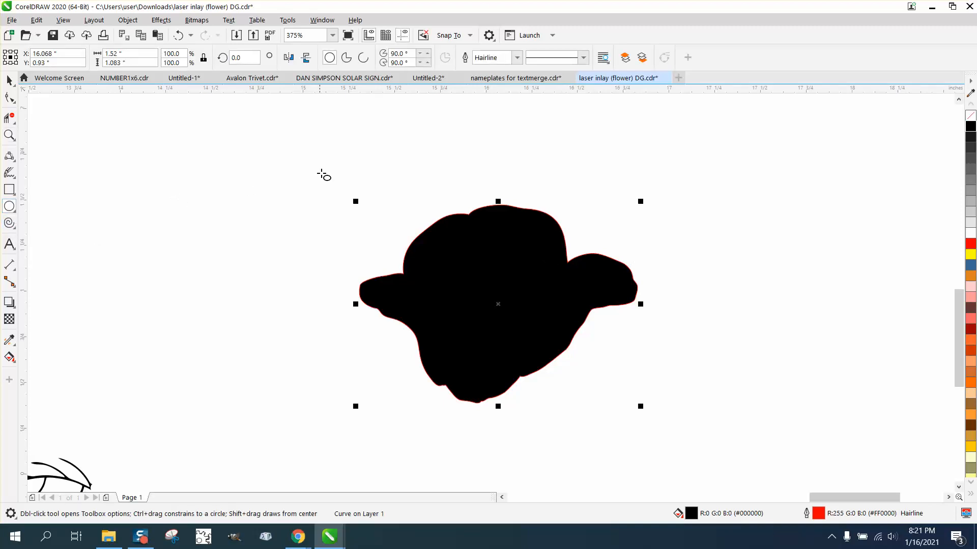
left_click_drag(321, 173, 299, 205)
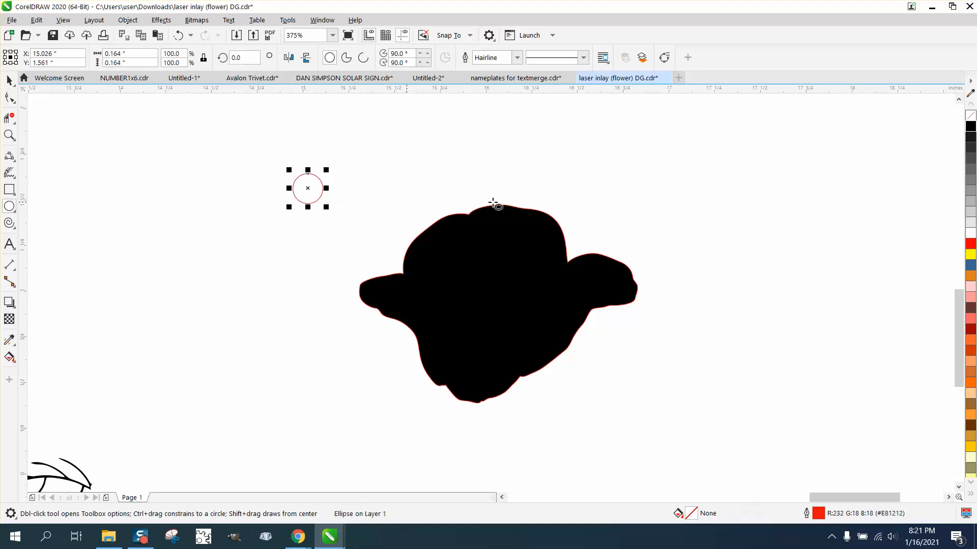
left_click(971, 126)
right_click(970, 116)
Move the circle to the blank area on the right side of the silhouette and give it no fill and a red outline.
scroll(462, 299, "down", 2)
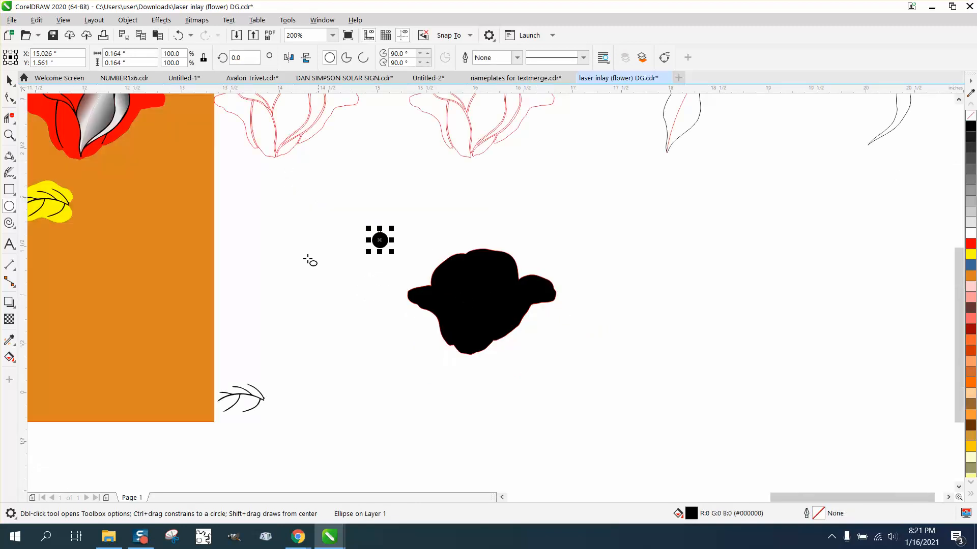
left_click(9, 80)
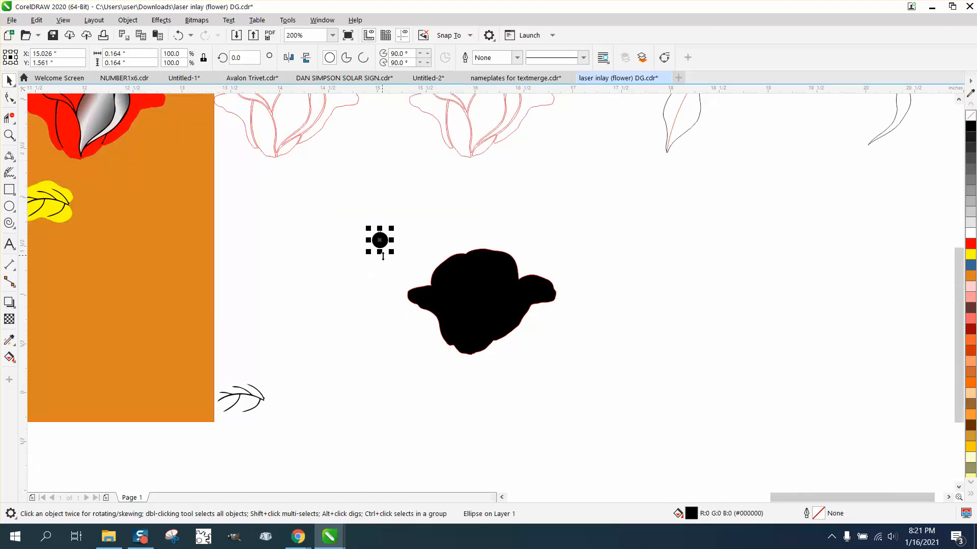
left_click_drag(380, 243, 619, 262)
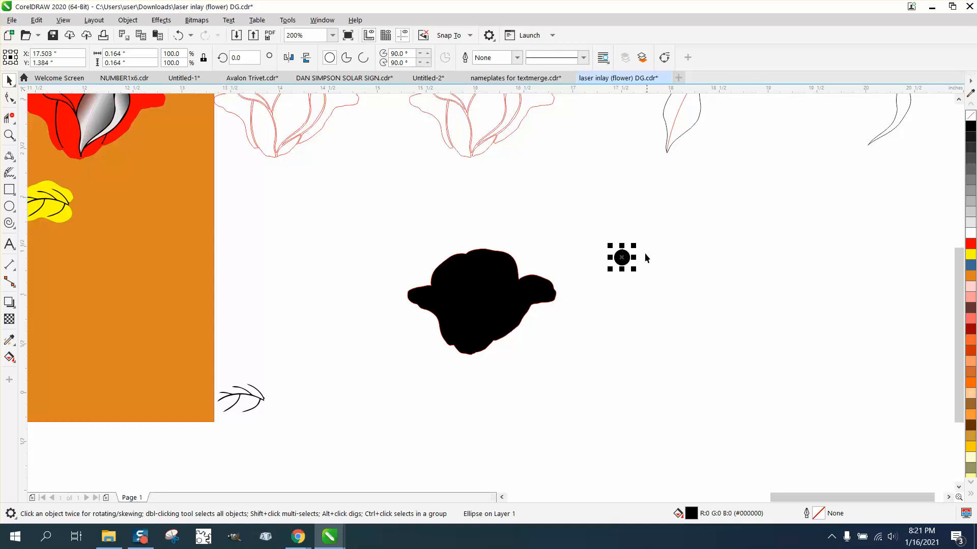
left_click(970, 116)
right_click(972, 245)
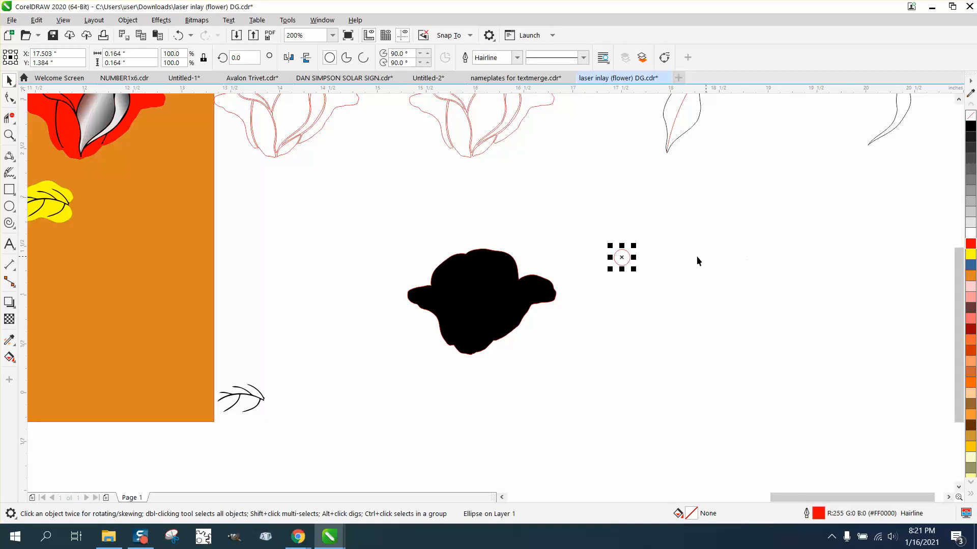
Try the red circle inside the black silhouette near its upper right edge, and move it back off to the blank area.
left_click_drag(622, 260, 506, 265)
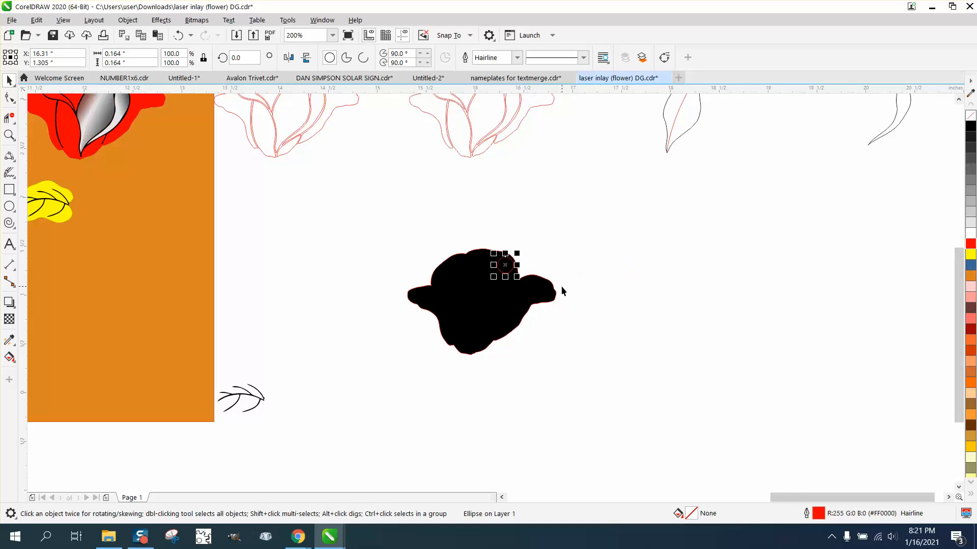
left_click(9, 135)
left_click_drag(425, 229, 549, 306)
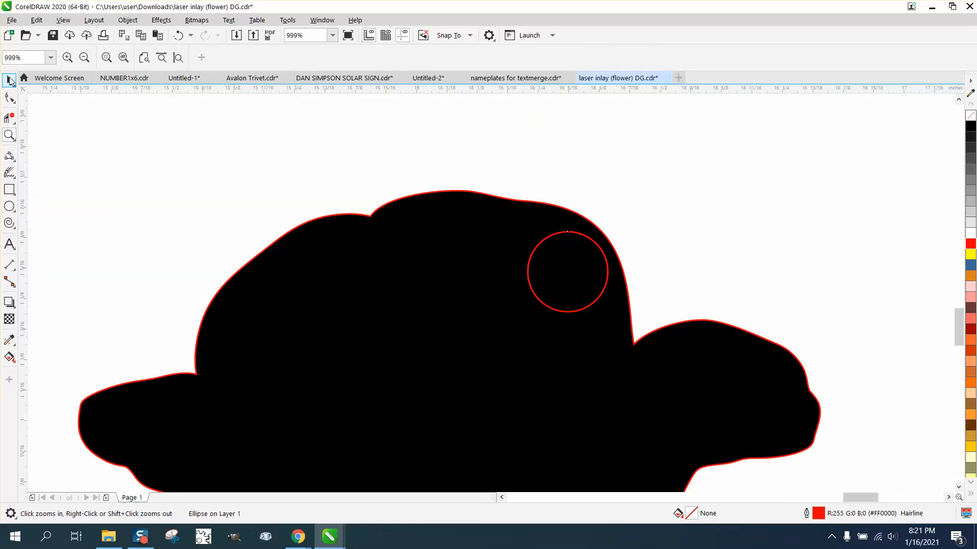
left_click(9, 80)
left_click_drag(567, 272, 566, 258)
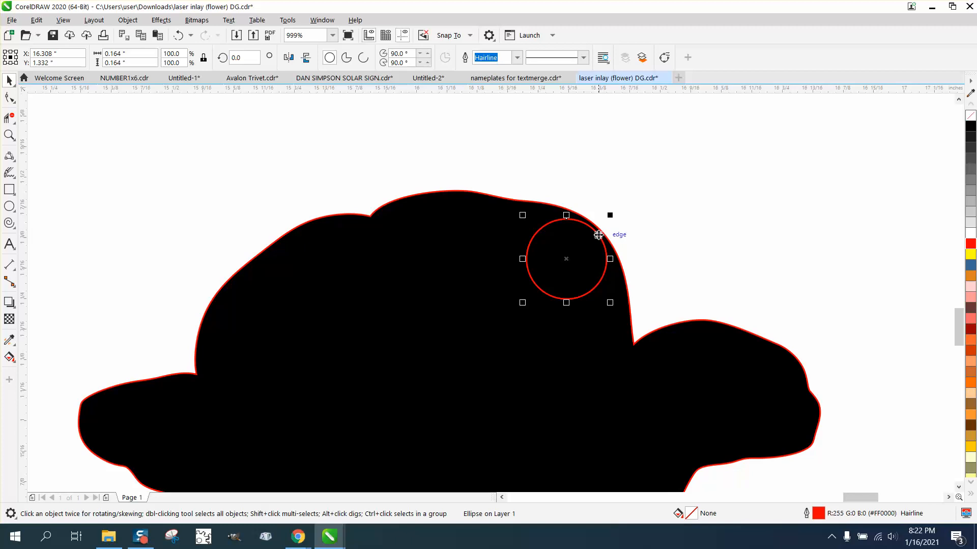
scroll(599, 235, "down", 1)
scroll(559, 275, "down", 1)
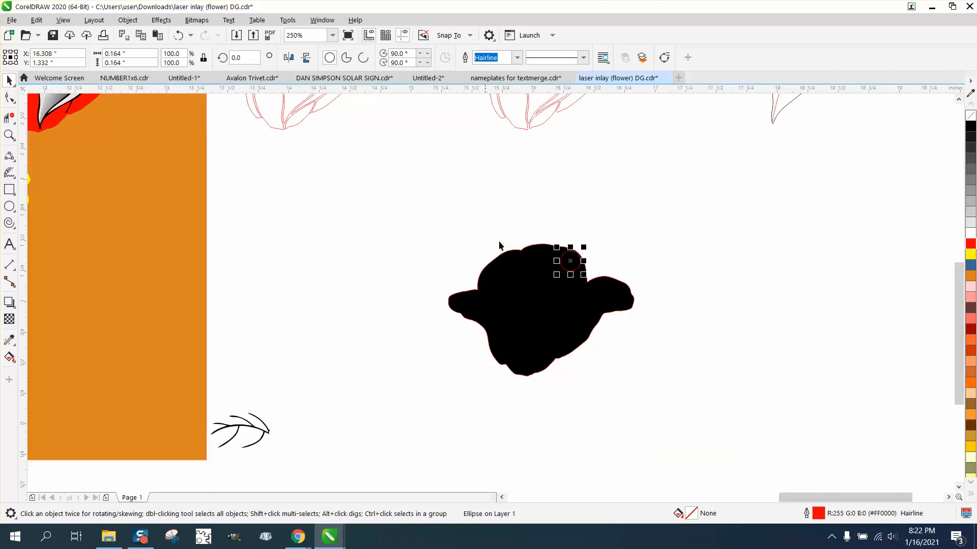
left_click_drag(581, 259, 665, 242)
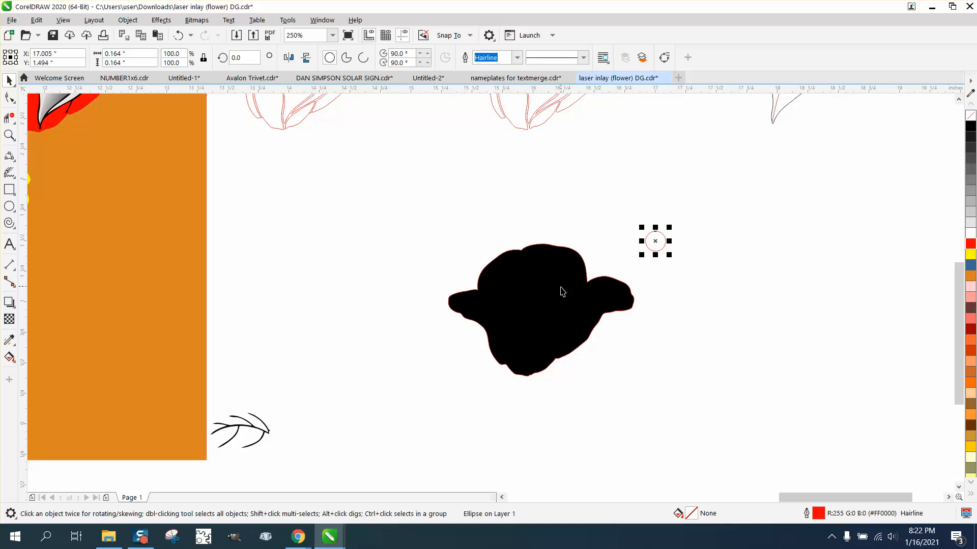
scroll(562, 291, "down", 1)
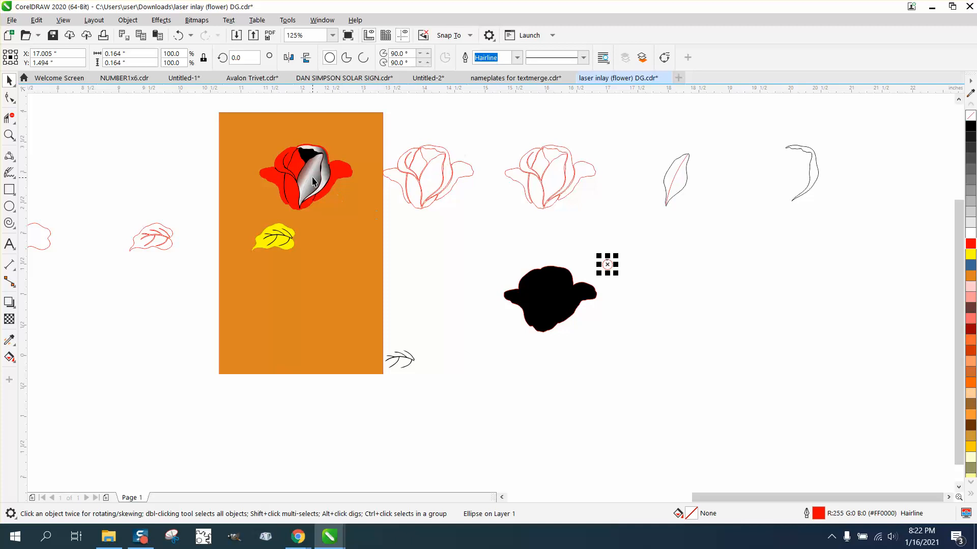
Set the ruler origin to the upper left corner of the orange panel.
left_click(6, 136)
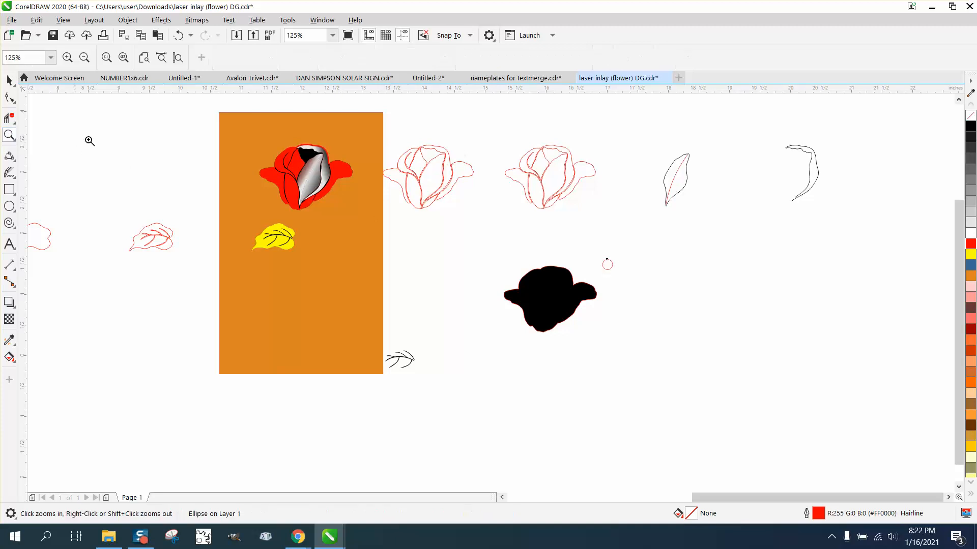
left_click_drag(242, 140, 376, 216)
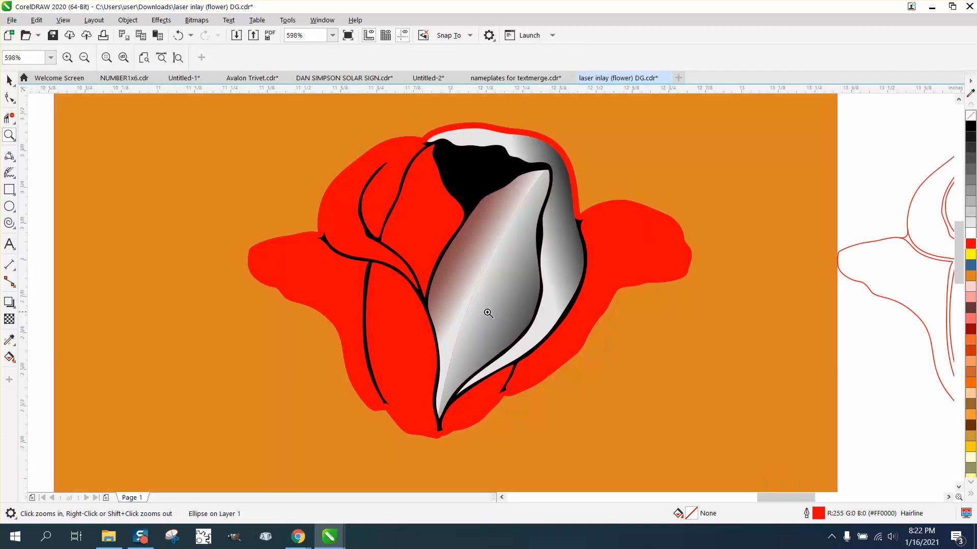
right_click(525, 251)
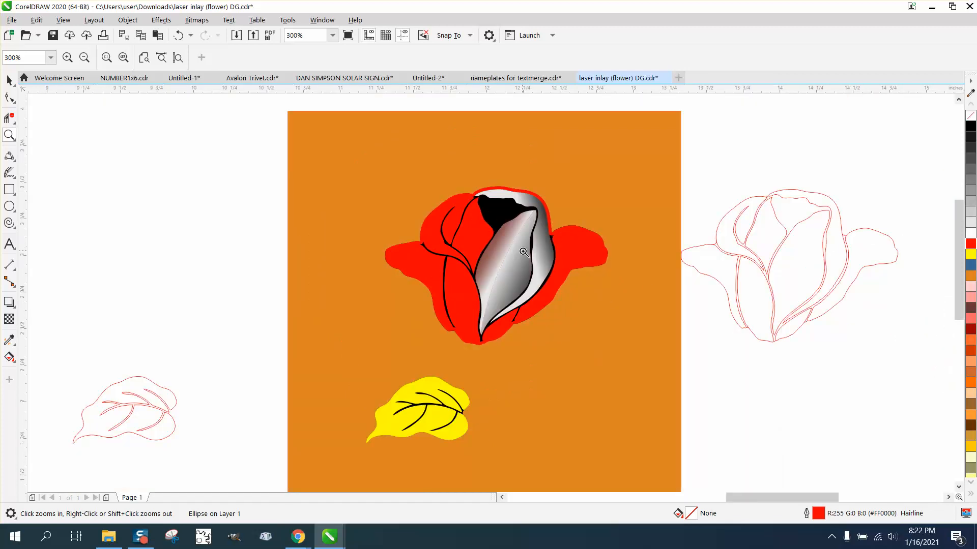
right_click(523, 251)
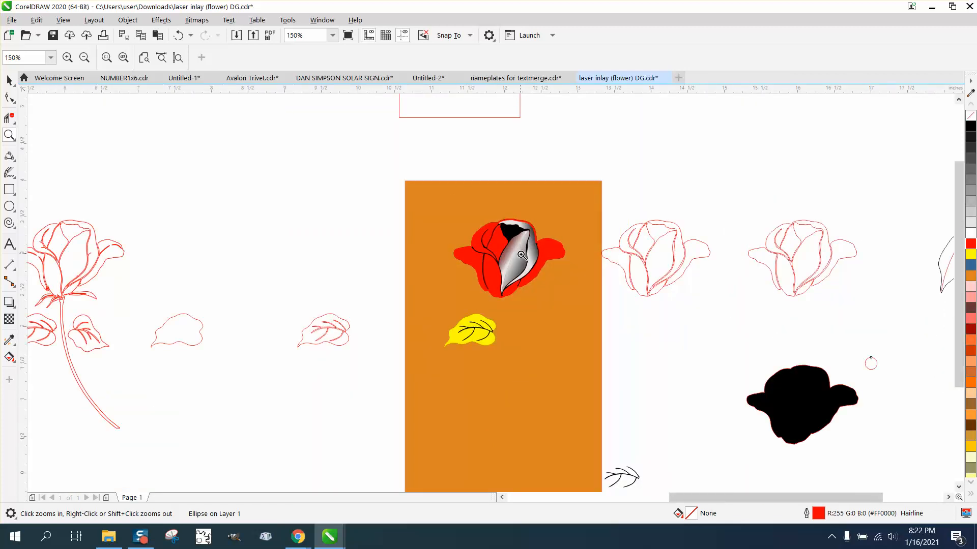
left_click(9, 80)
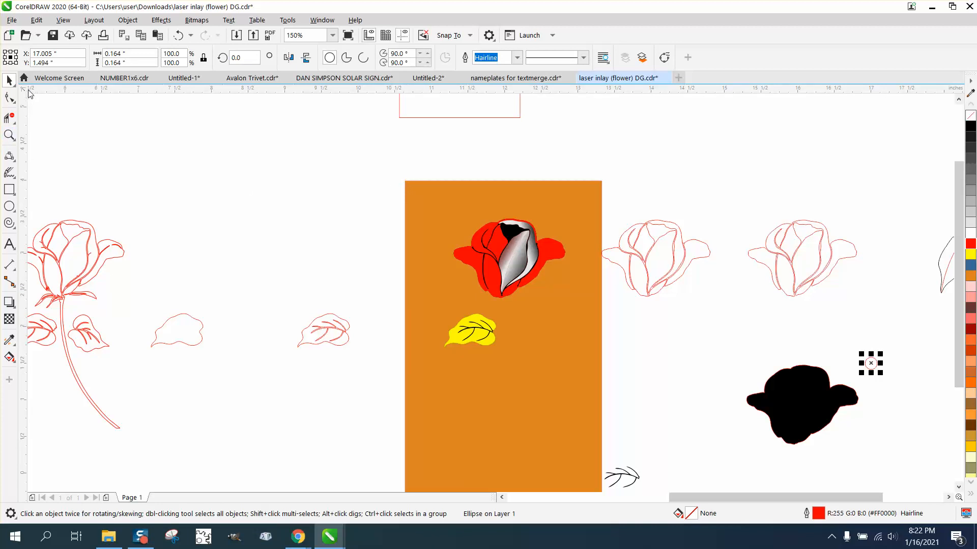
left_click_drag(23, 89, 405, 181)
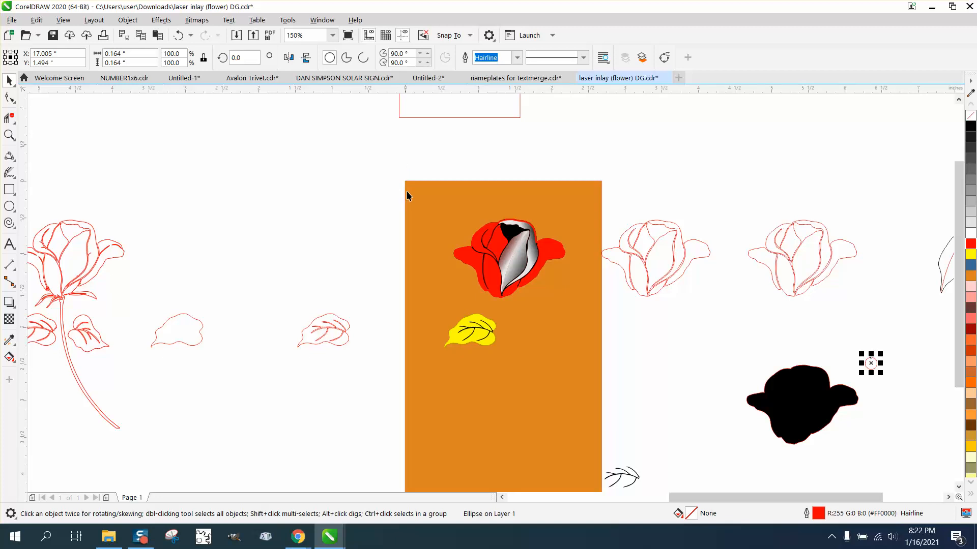
Move the two shaded petal halves and the shaded crescent 2 inches left, off the red rose and the orange panel.
left_click(515, 264)
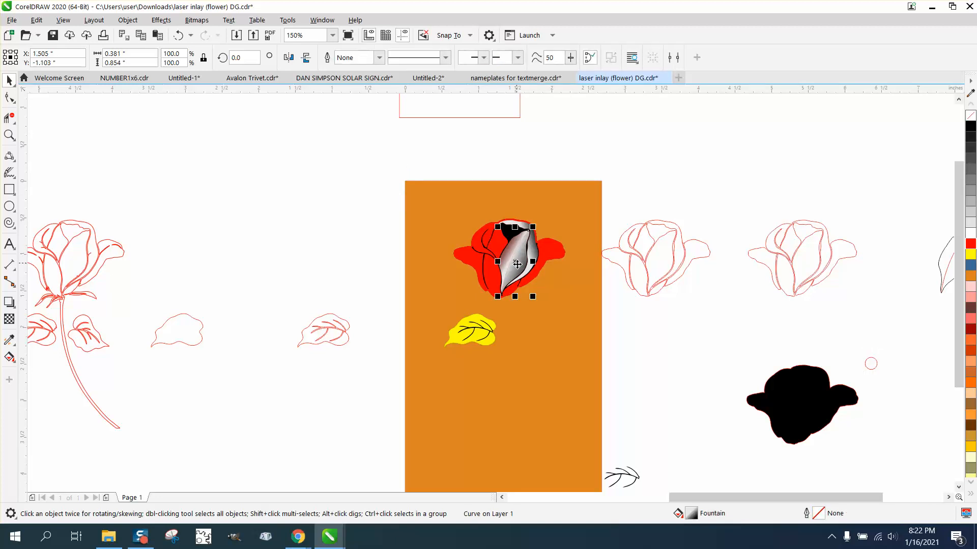
key("Left")
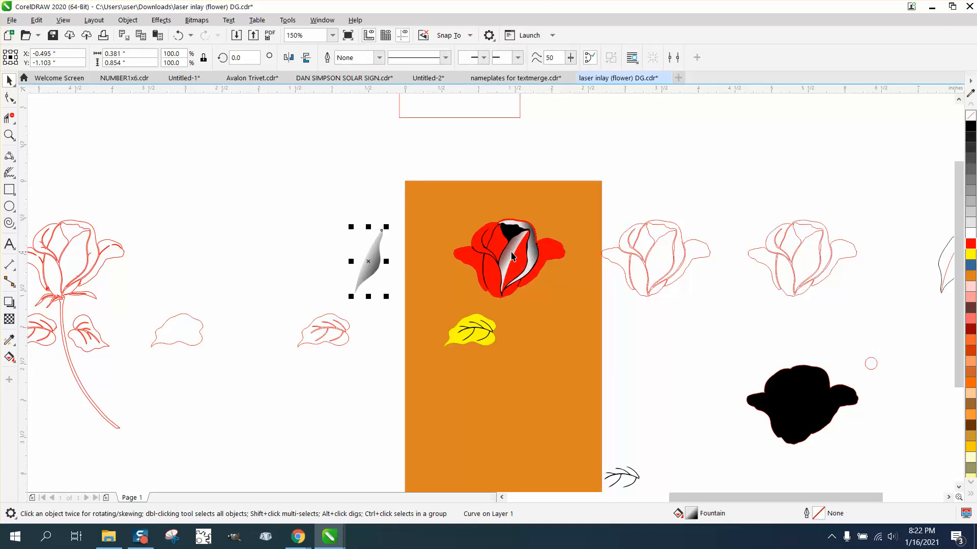
left_click(512, 256)
key("Left")
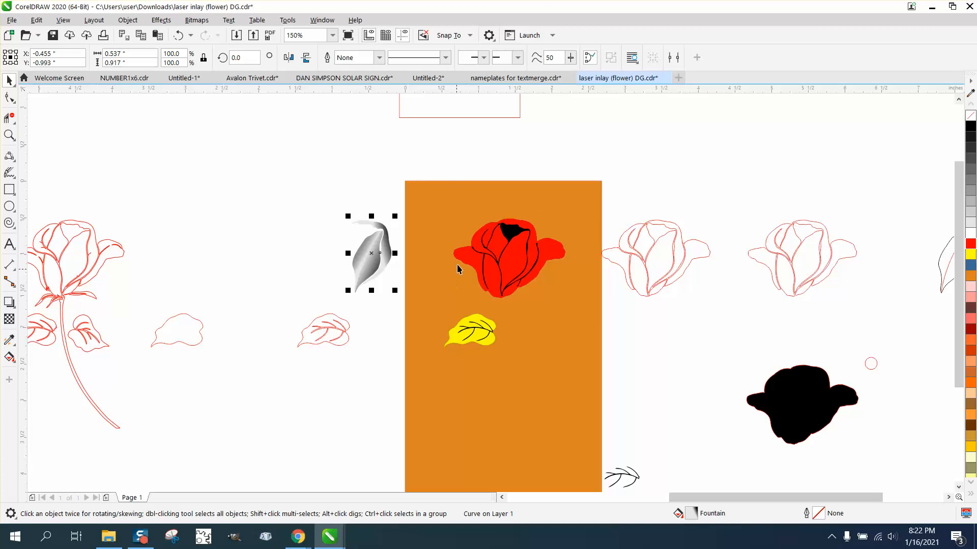
Group the three shaded petal pieces beside the orange panel.
left_click_drag(333, 211, 402, 299)
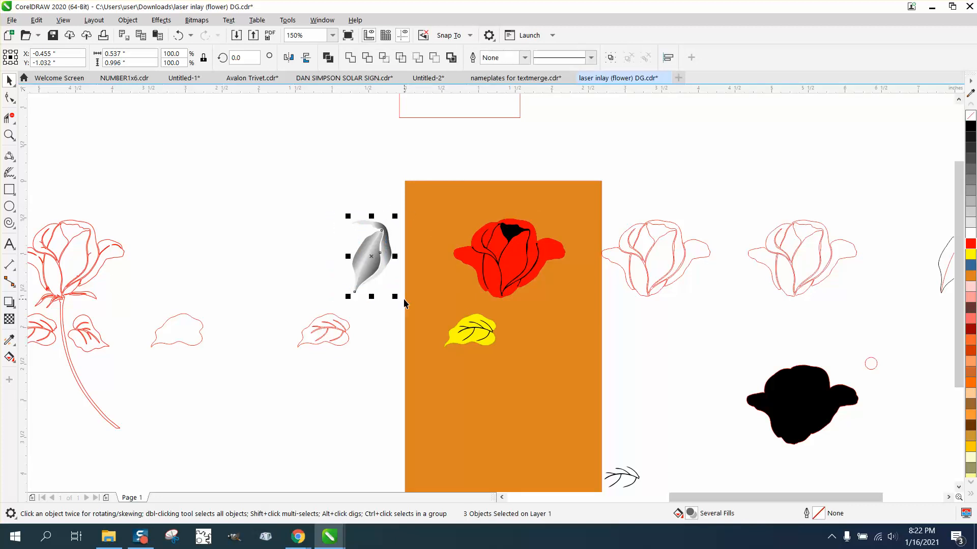
key("ctrl+g")
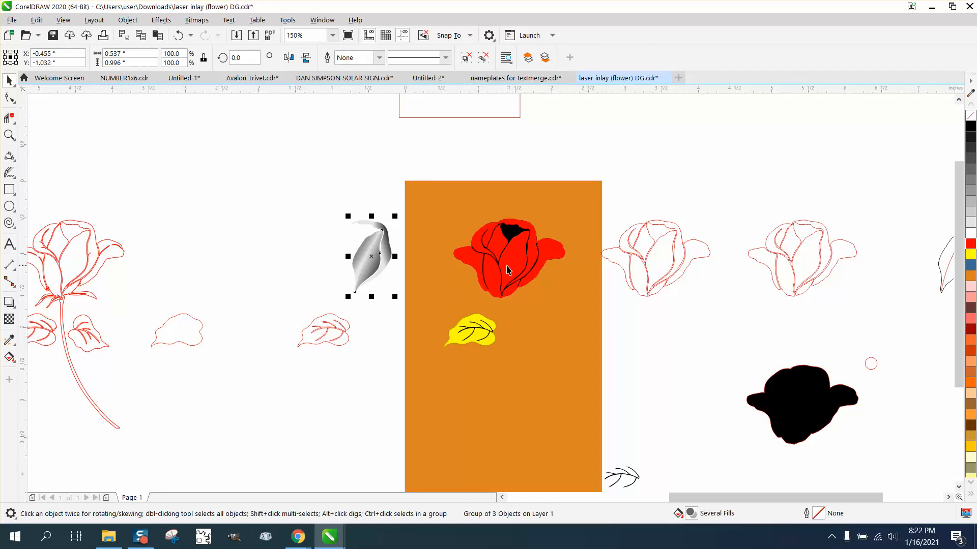
left_click(9, 135)
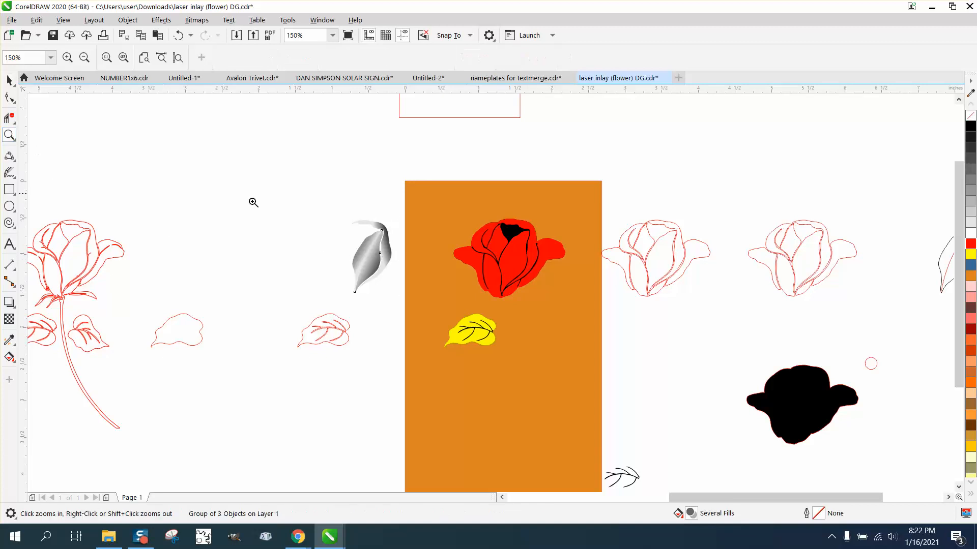
Move the red rose with its black line details 4 inches up, off the orange panel and clear of its white rose-shaped opening.
left_click_drag(355, 203, 620, 343)
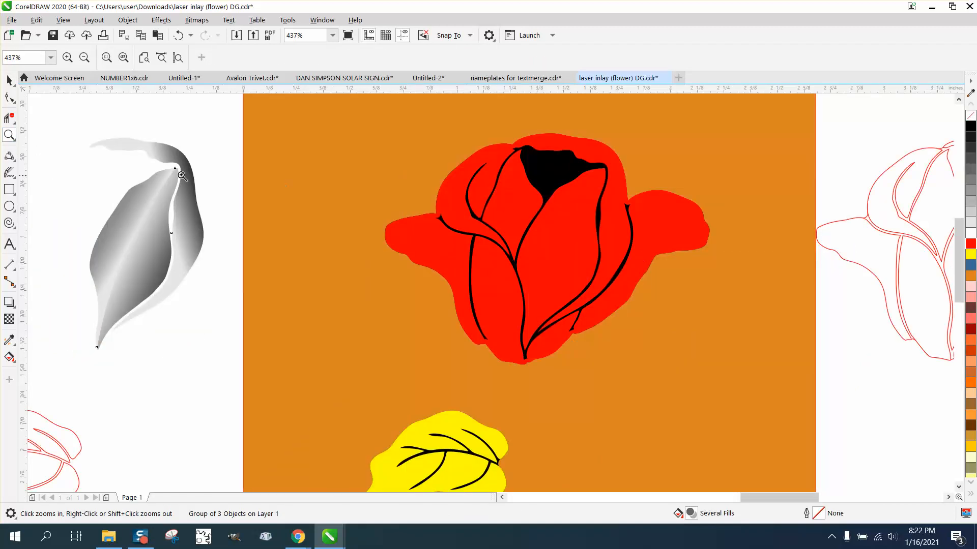
left_click(9, 80)
scroll(341, 231, "down", 3)
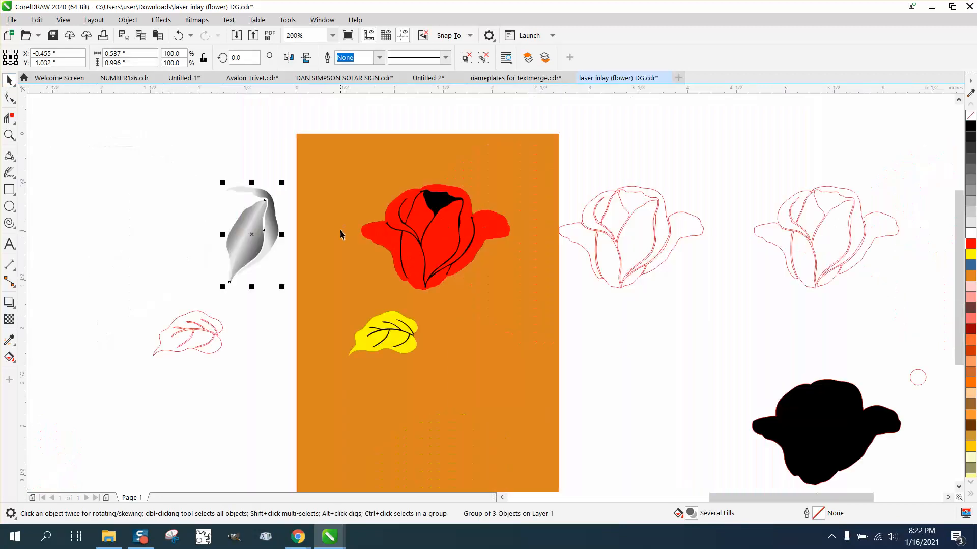
left_click_drag(341, 111, 517, 316)
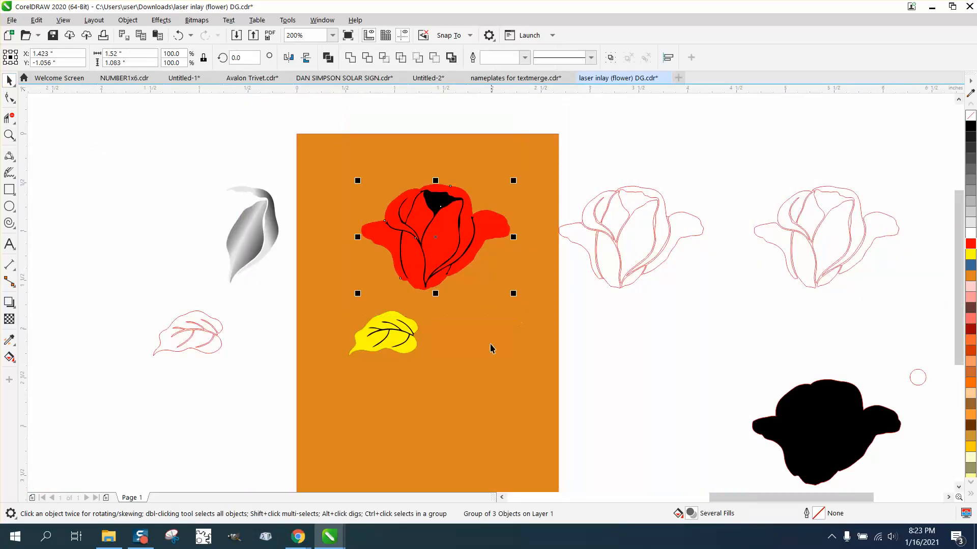
key("Up")
key("Up")
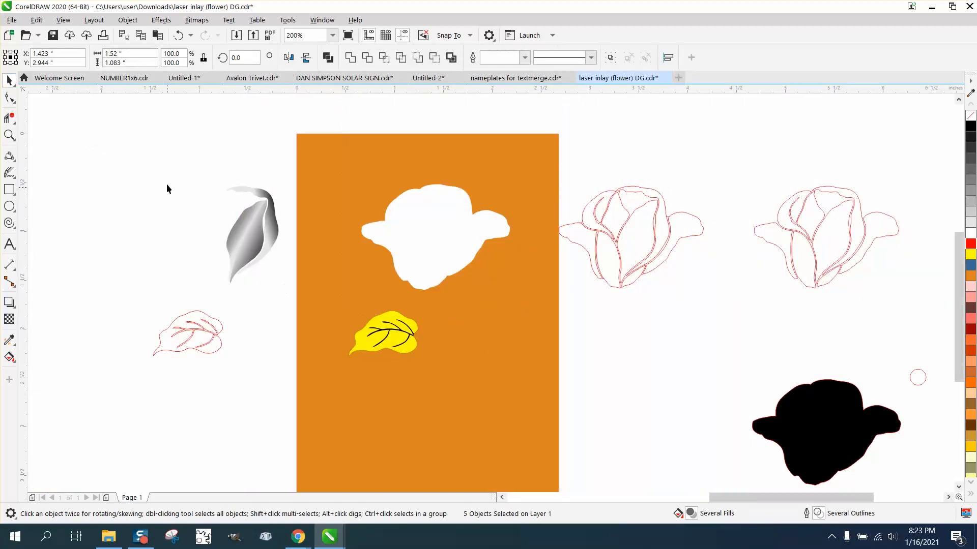
Move the grouped shaded petal pieces 2 inches right, into the white rose-shaped opening on the orange panel.
left_click_drag(302, 287, 316, 303)
key("Right")
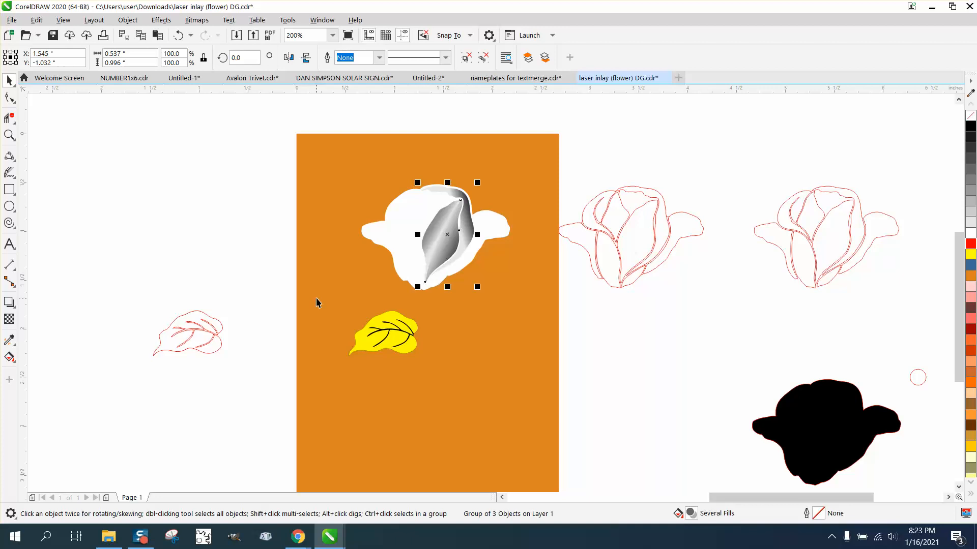
scroll(367, 320, "down", 2)
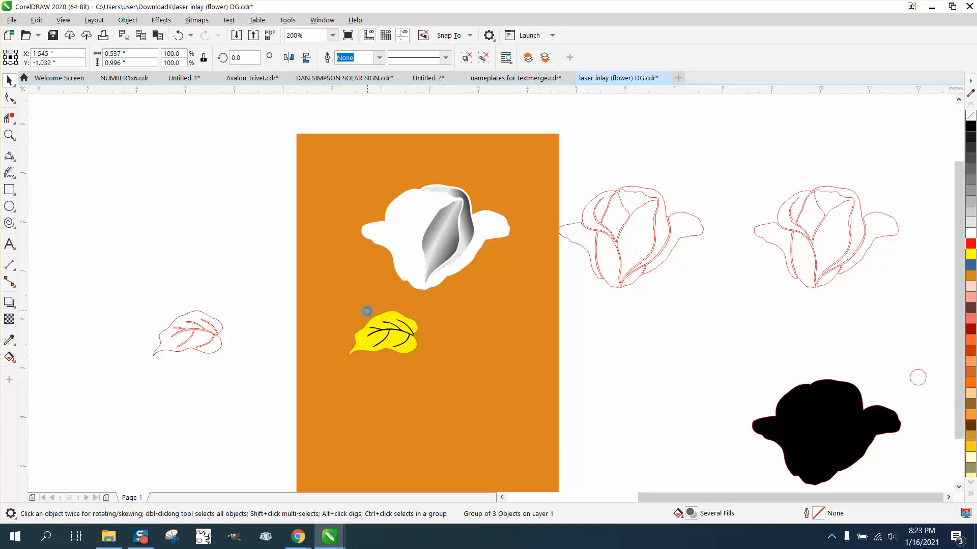
scroll(368, 325, "down", 1)
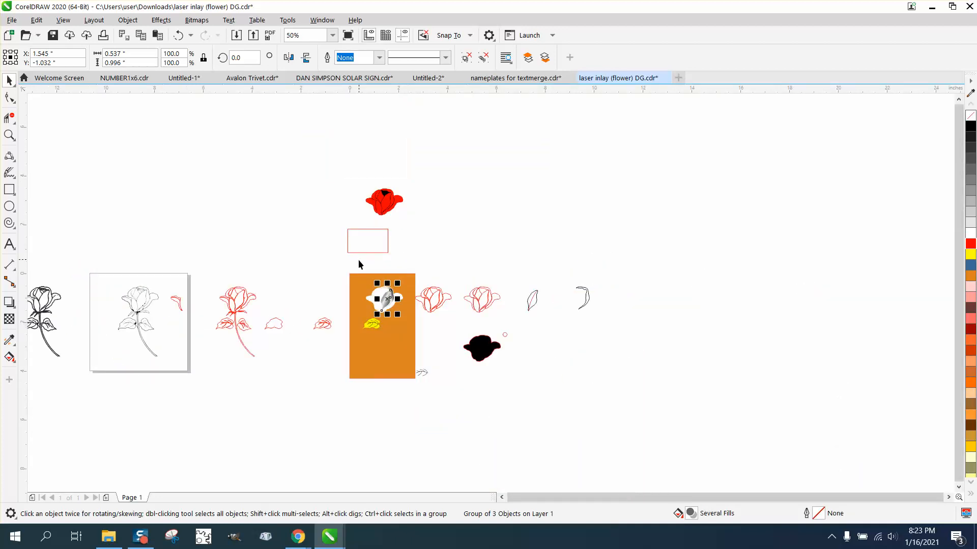
left_click(9, 135)
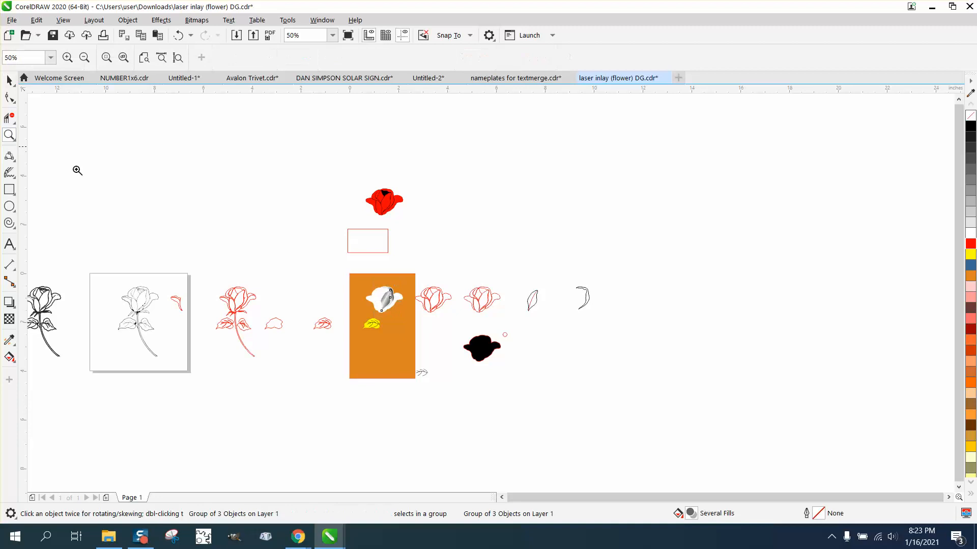
left_click_drag(327, 272, 477, 352)
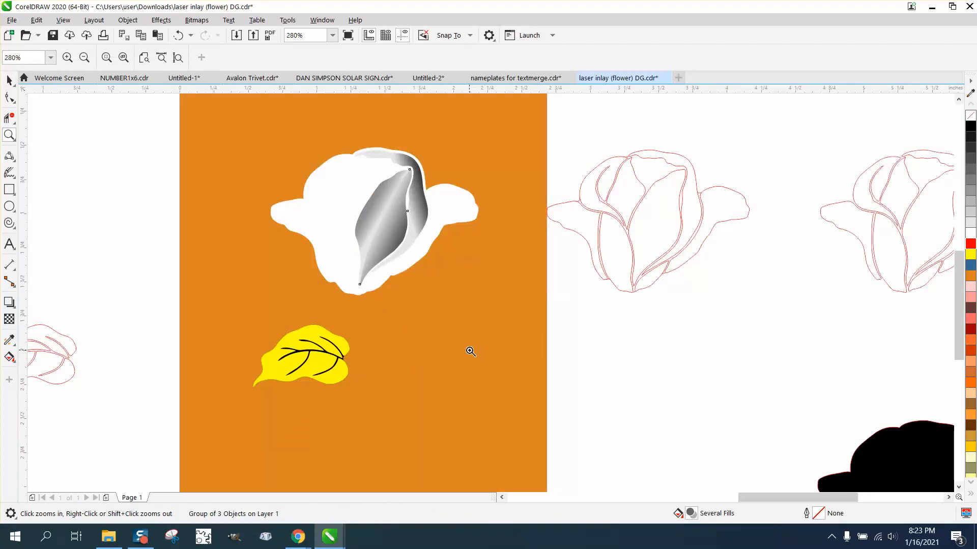
scroll(470, 351, "down", 1)
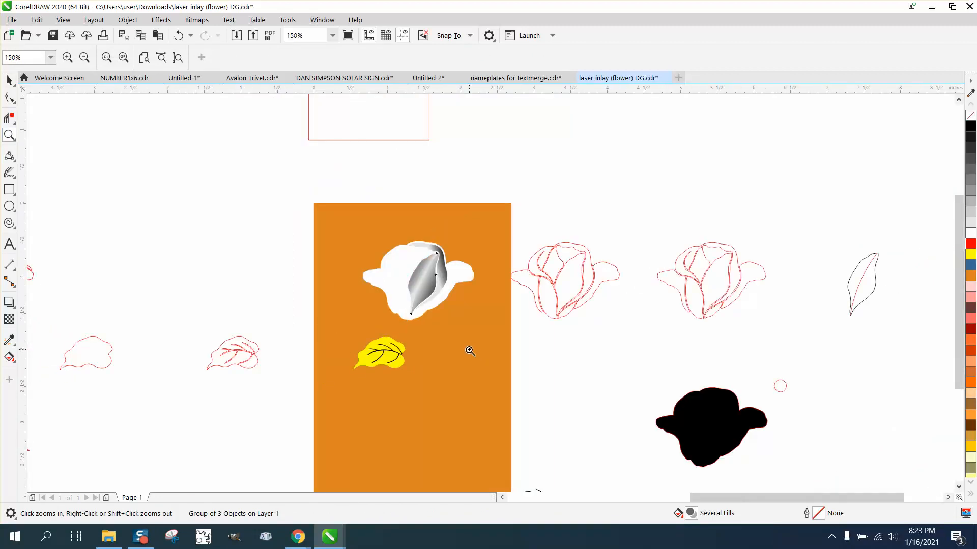